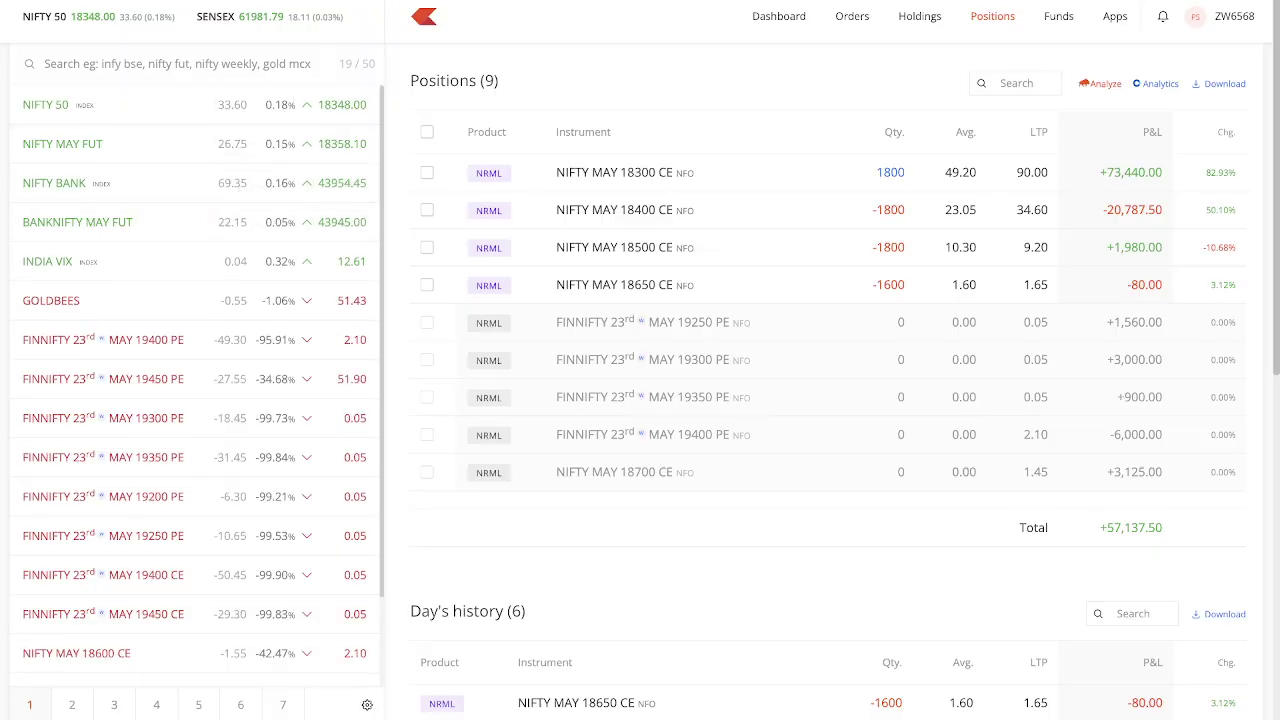
Open the NIFTY FIN SERVICE price chart from the Kite positions list.
click(270, 261)
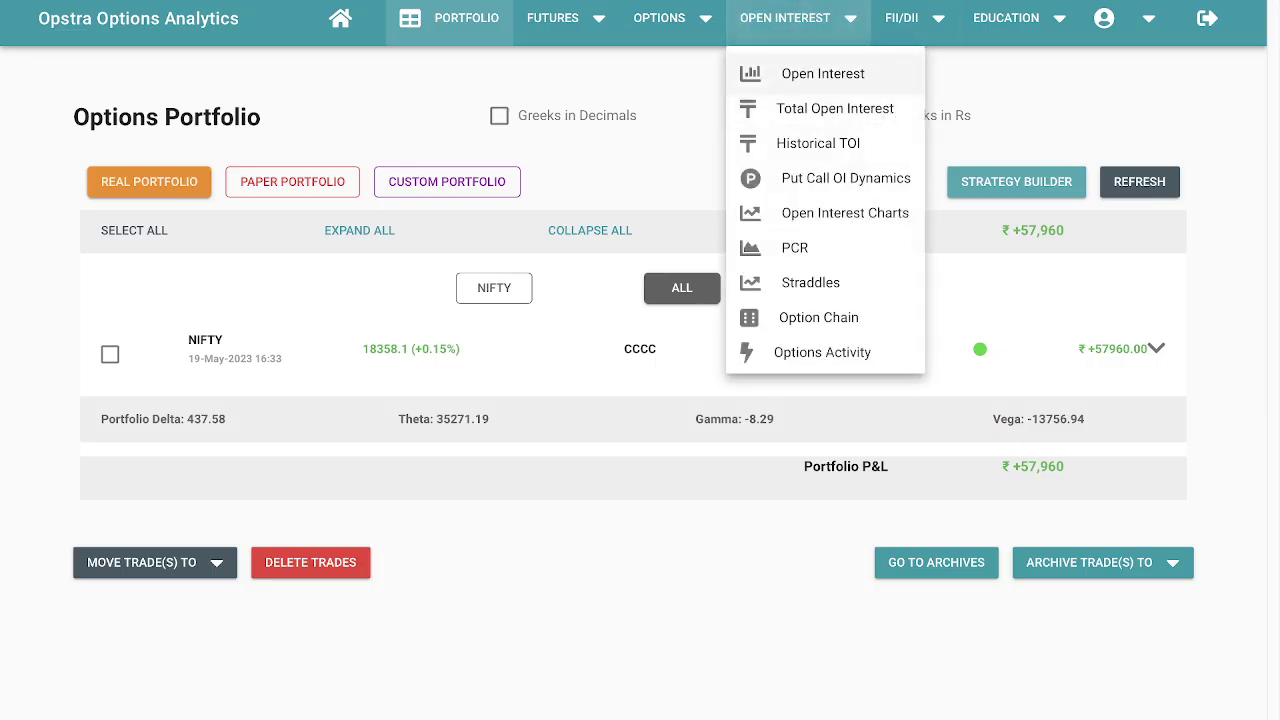
Load the NIFTY 25MAY2023 open interest chart from the OPEN INTEREST menu.
click(823, 73)
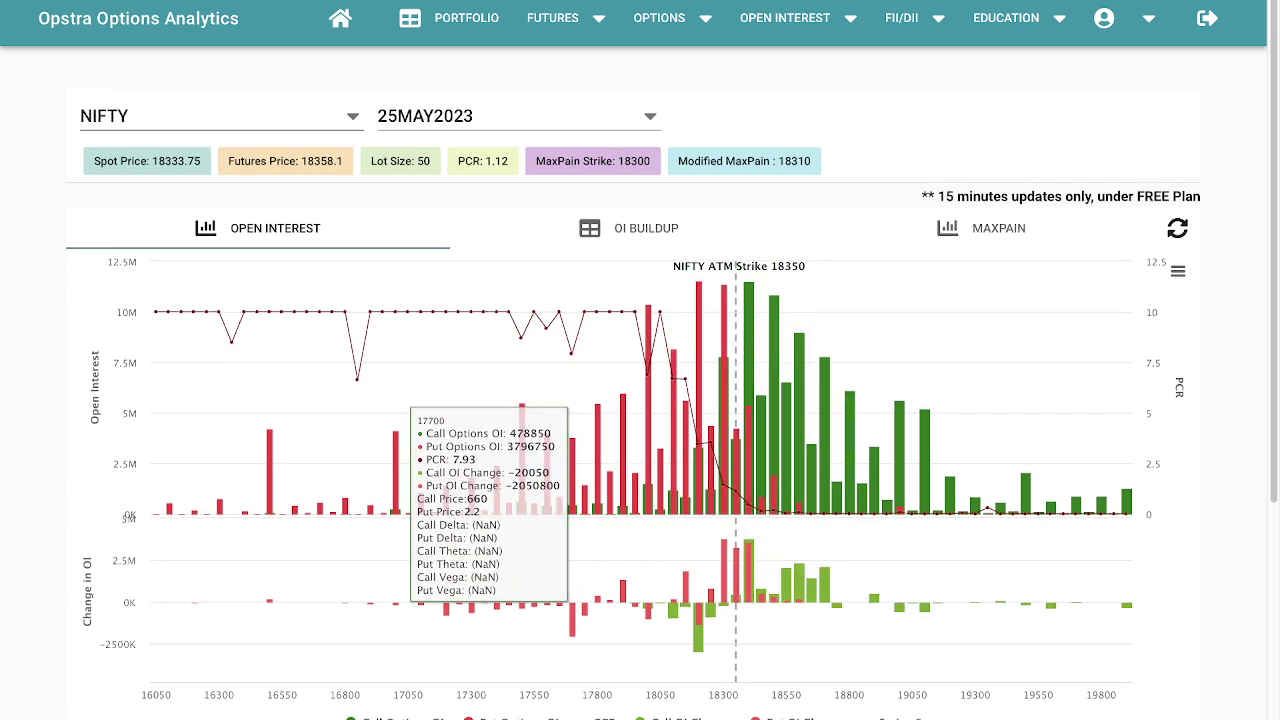
Switch the OI chart's symbol to BANKNIFTY, showing PCR 0.94 and max pain 44000.
click(200, 116)
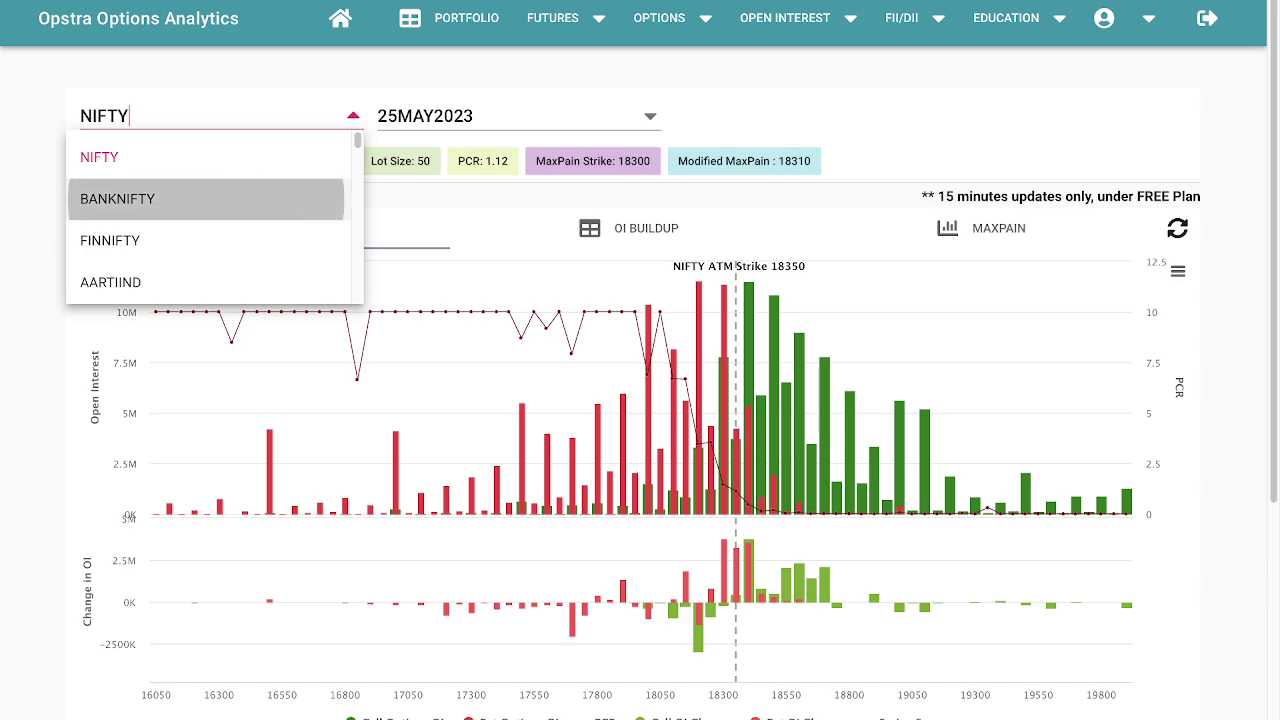
click(200, 198)
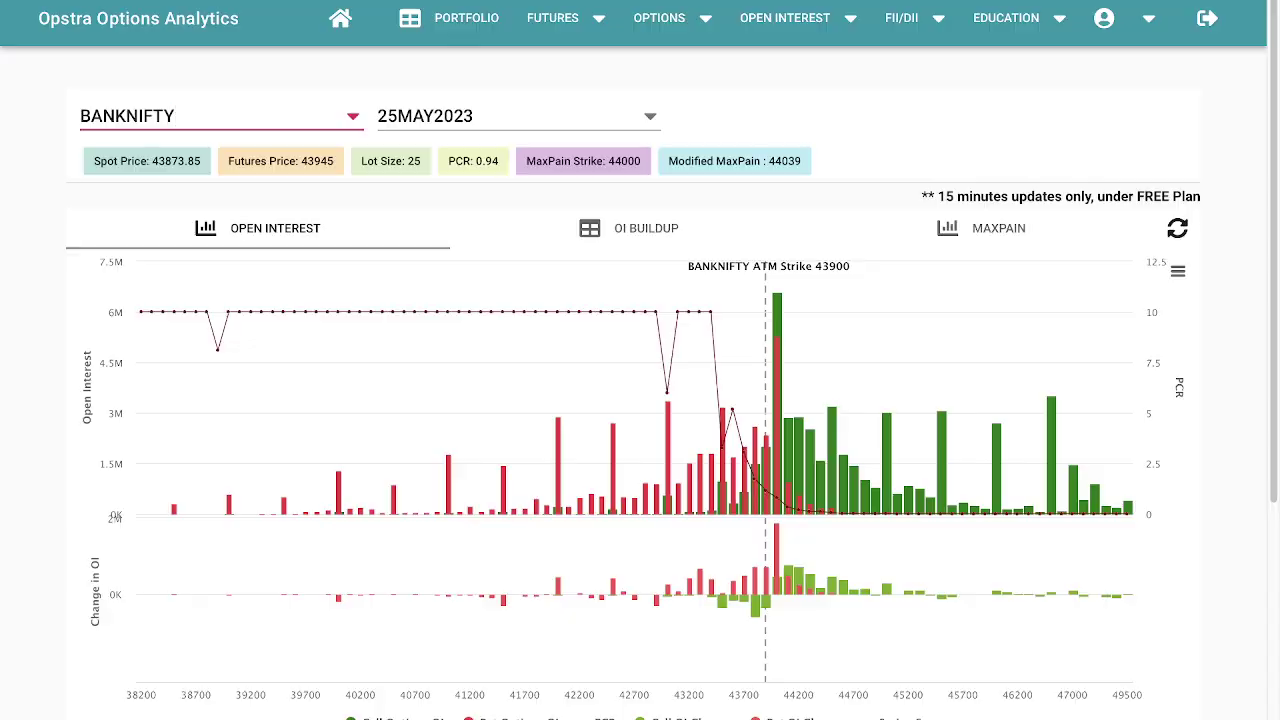
Analyze the portfolio's expanded NIFTY CCCC trade, showing max profit ₹157,410 and P&L ₹57,960.
click(455, 18)
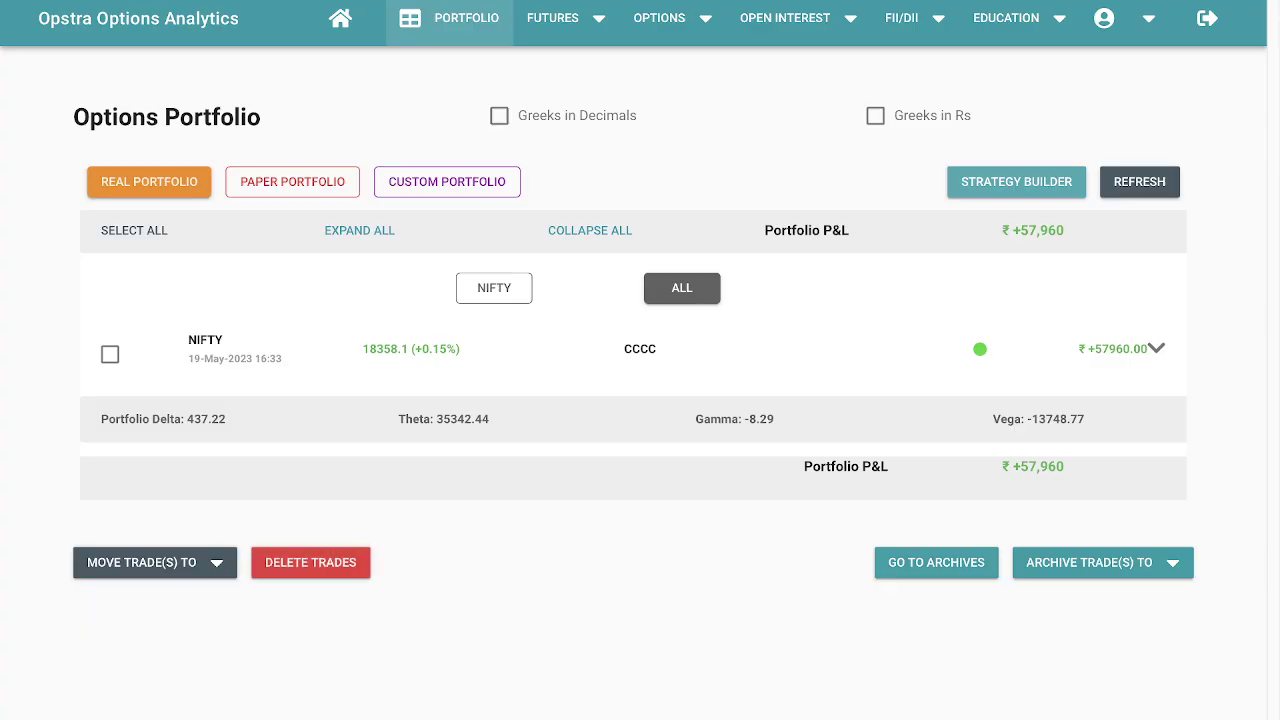
click(1156, 348)
scroll(640, 400, down, 3)
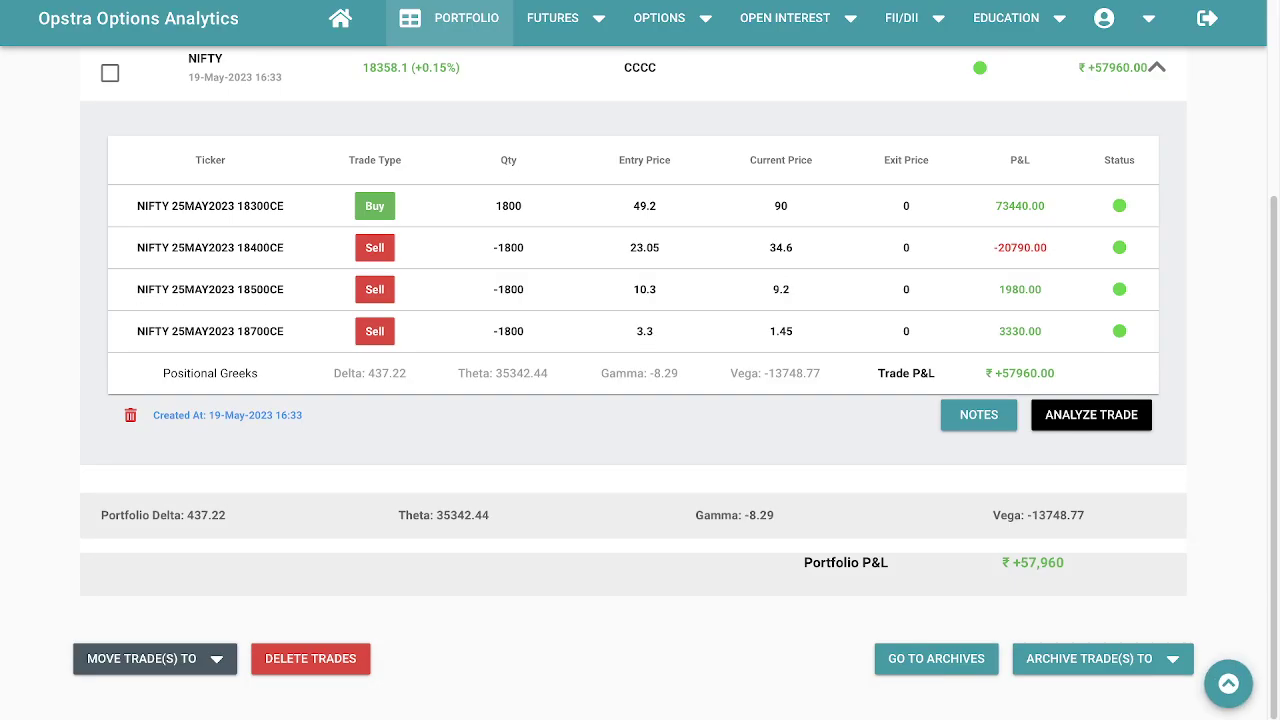
click(1091, 414)
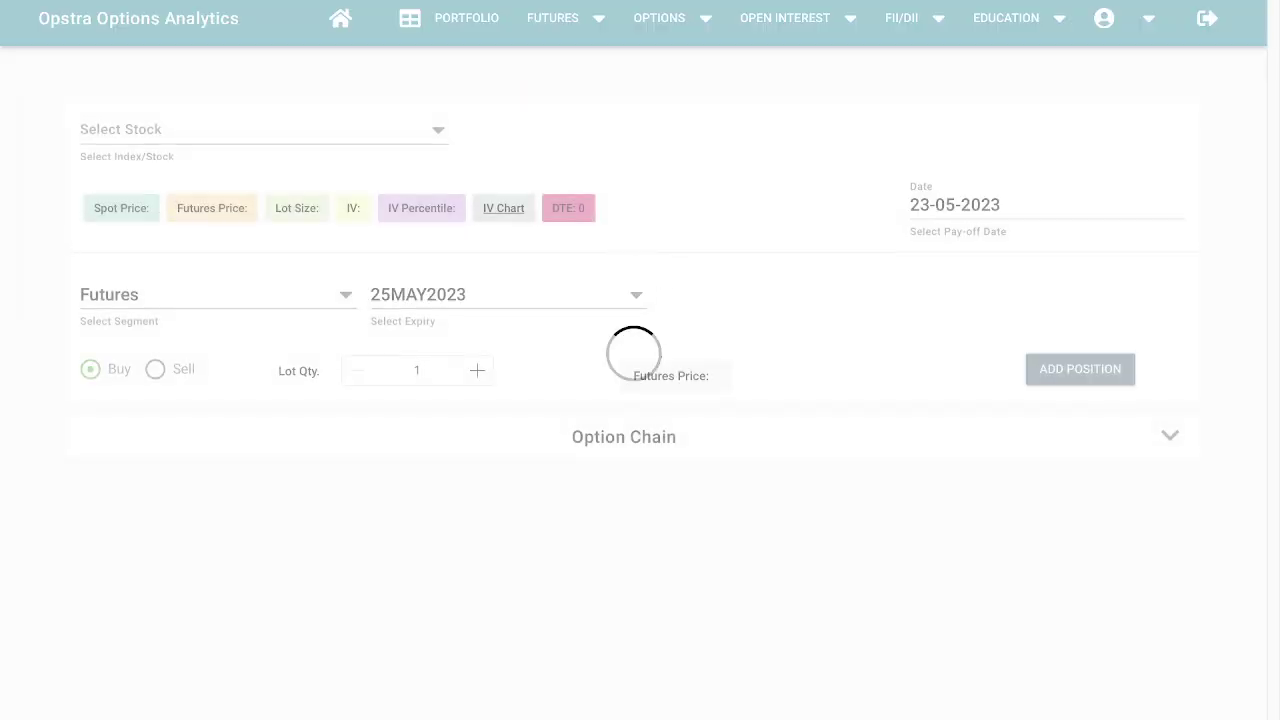
scroll(835, 400, down, 3)
scroll(835, 300, down, 3)
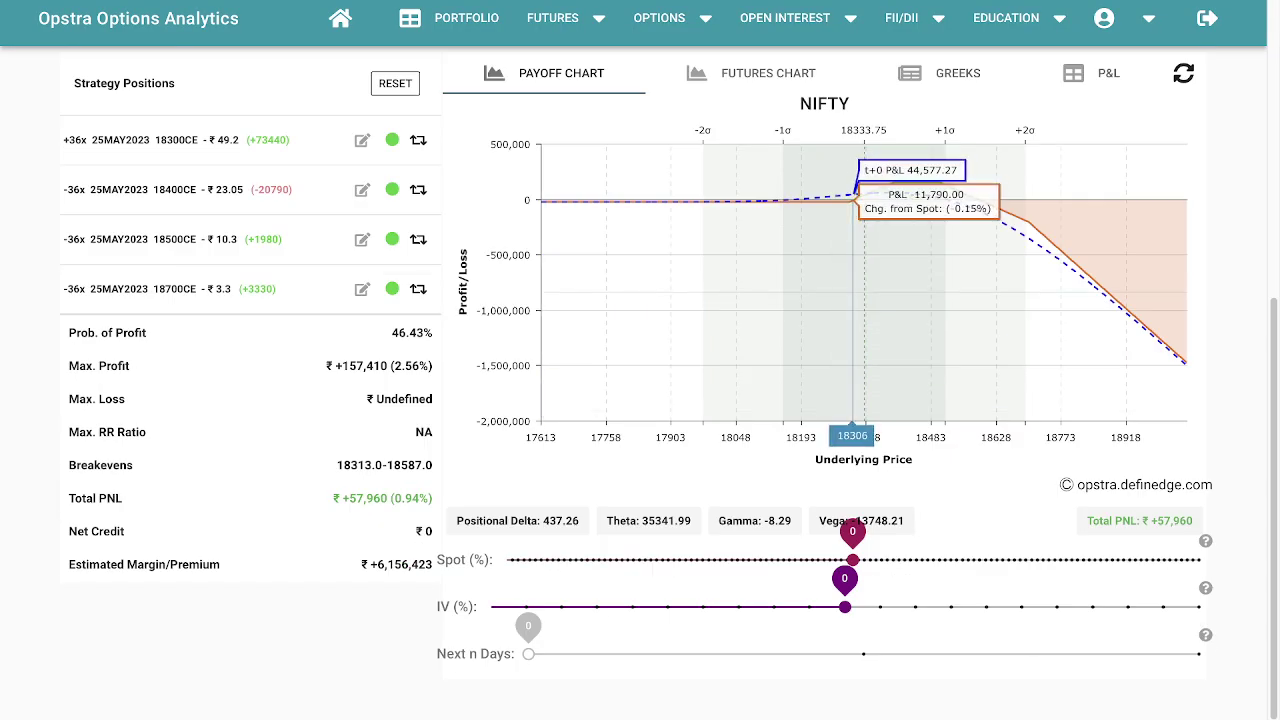
scroll(833, 300, up, 1)
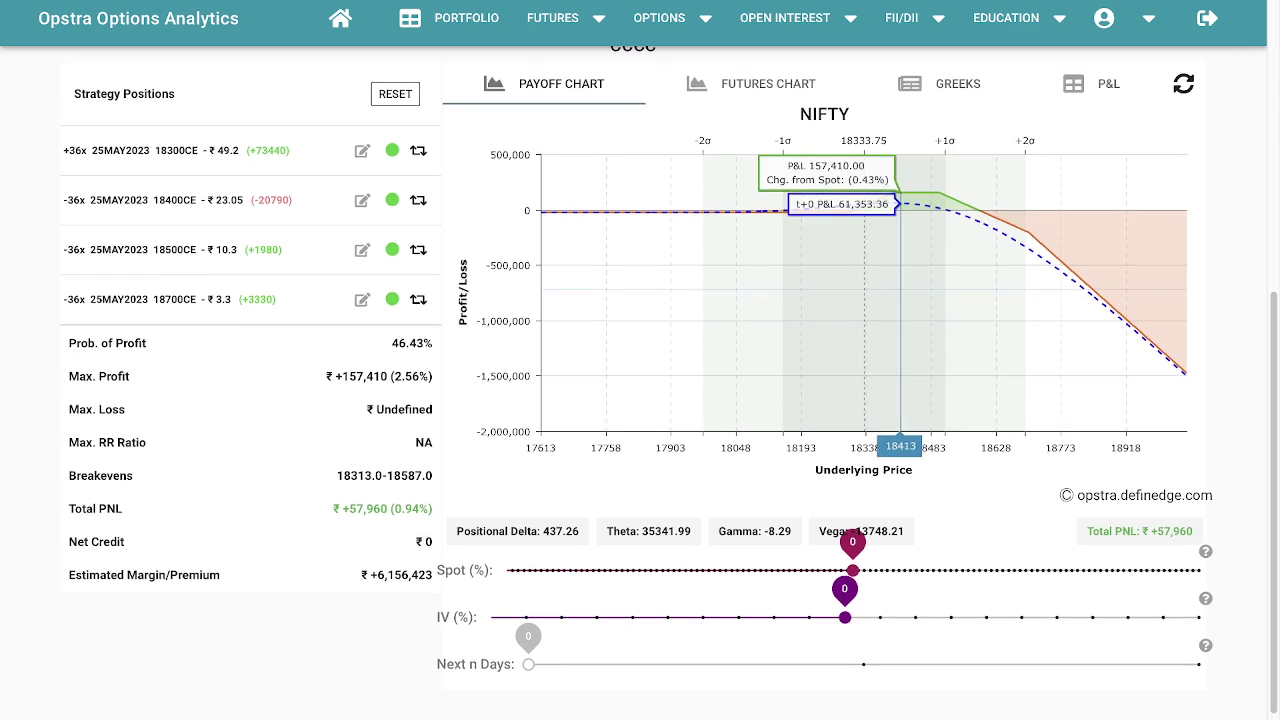
scroll(830, 300, up, 1)
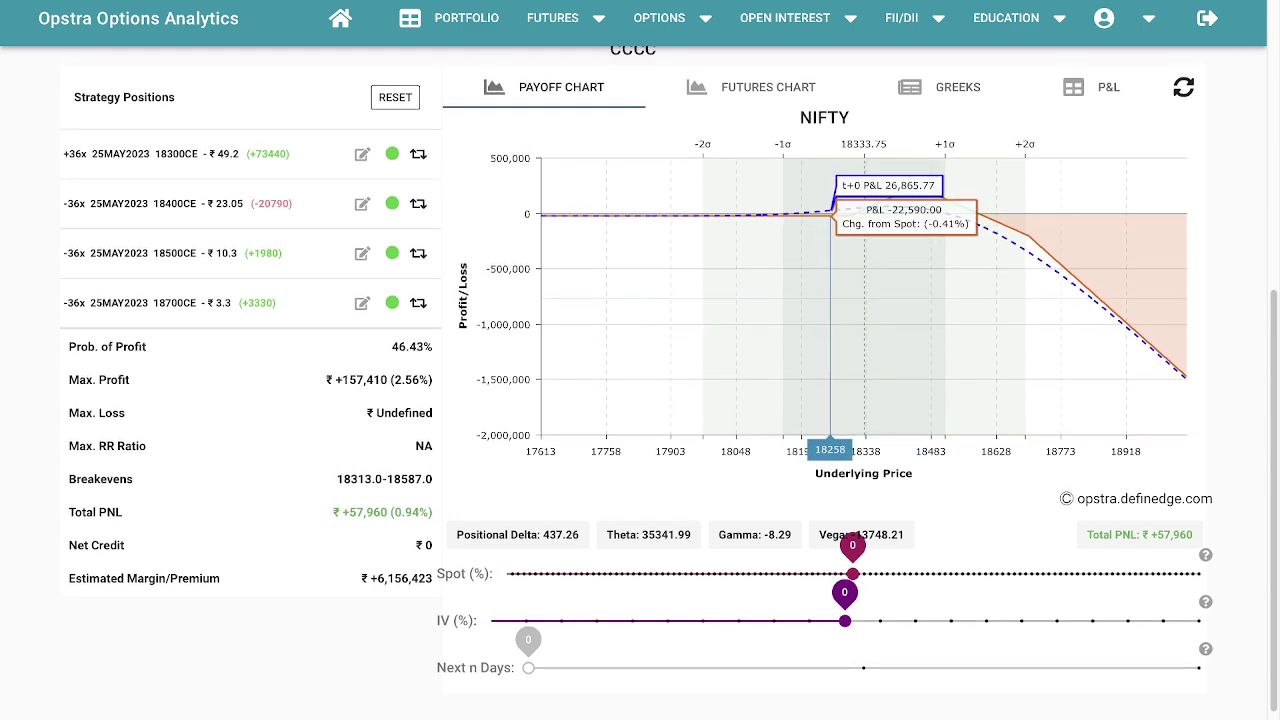
scroll(830, 300, up, 1)
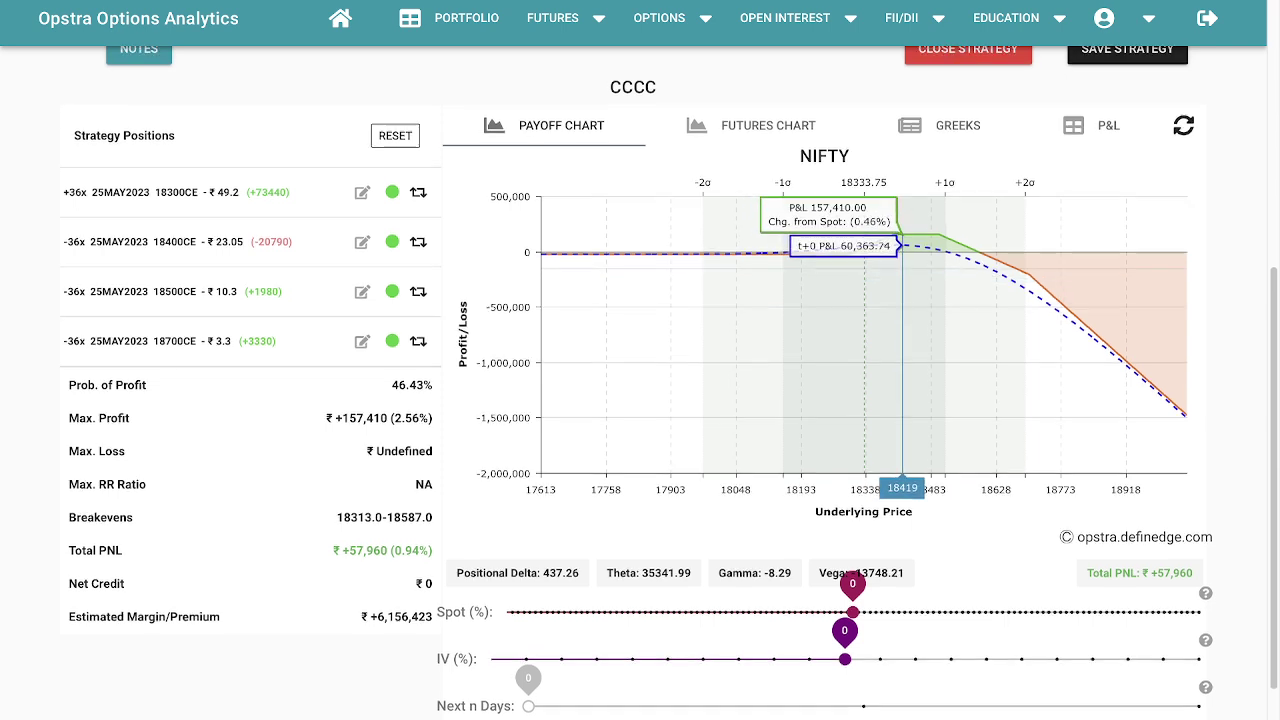
scroll(902, 300, up, 1)
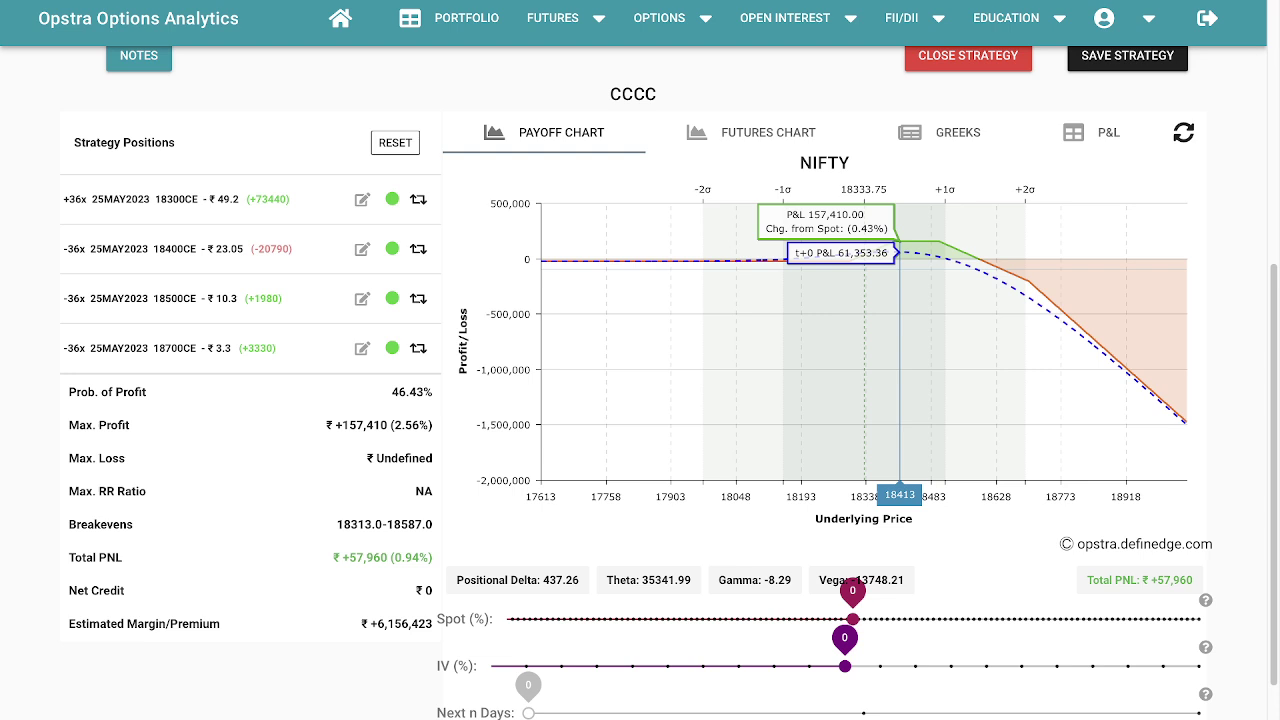
scroll(895, 350, up, 1)
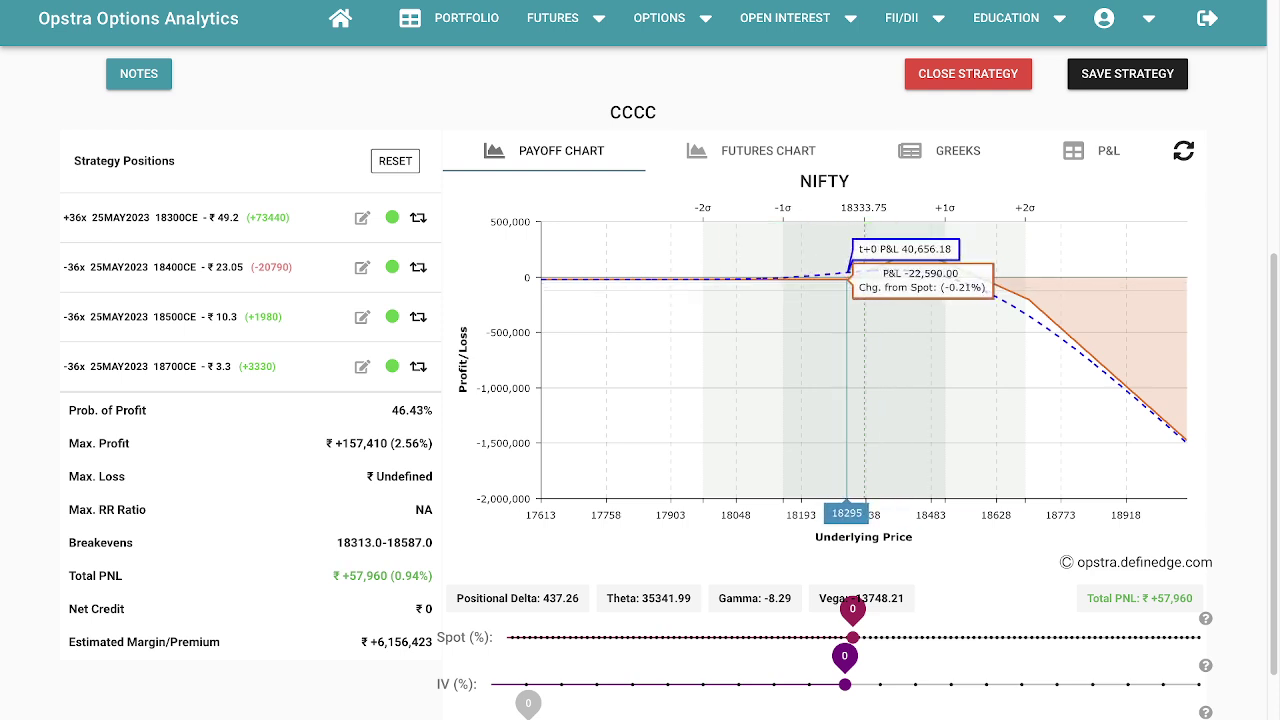
scroll(250, 277, up, 1)
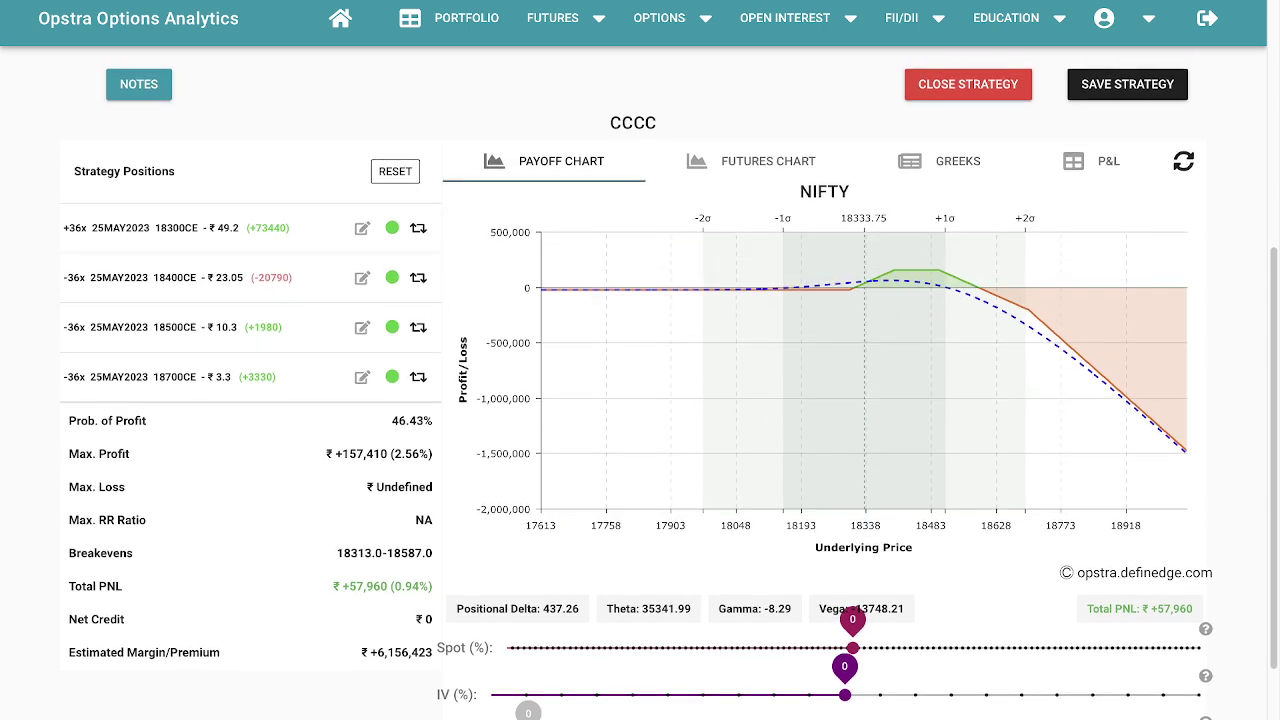
Highlight the 46.43% profit probability and the 18313–18587 breakeven range.
double_click(411, 420)
scroll(411, 420, up, 1)
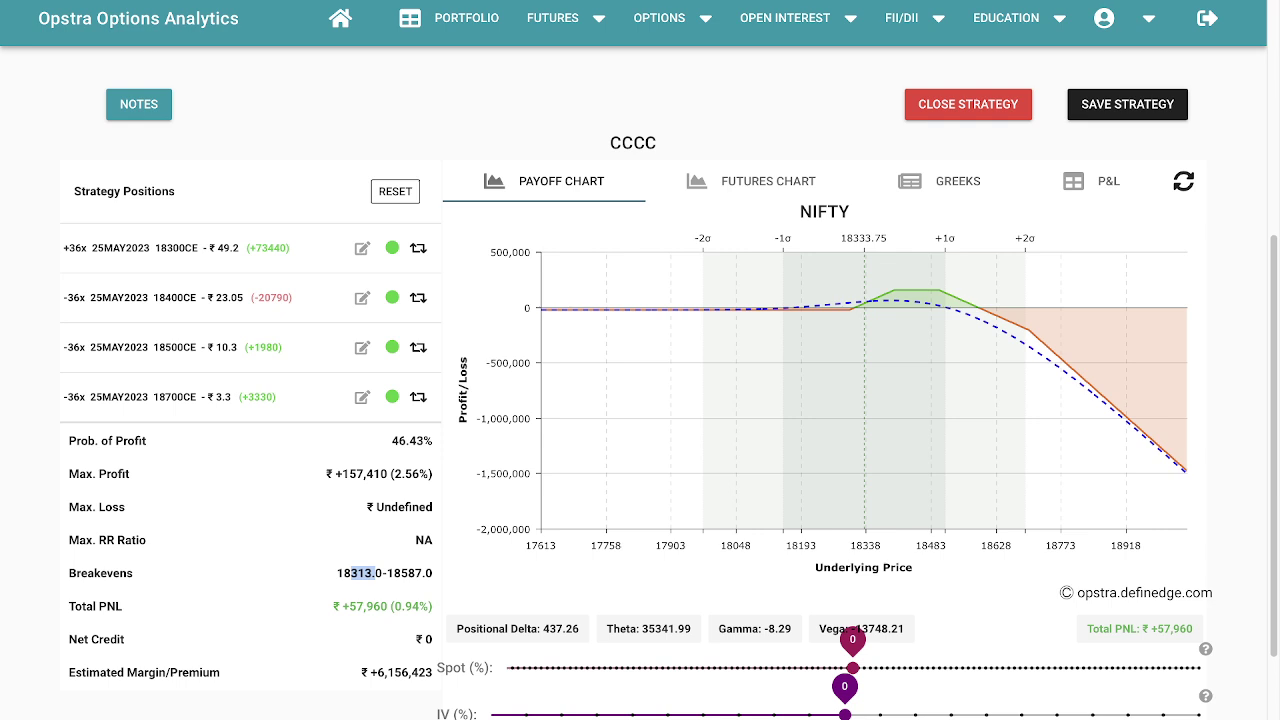
drag(400, 573, 416, 573)
scroll(640, 400, up, 1)
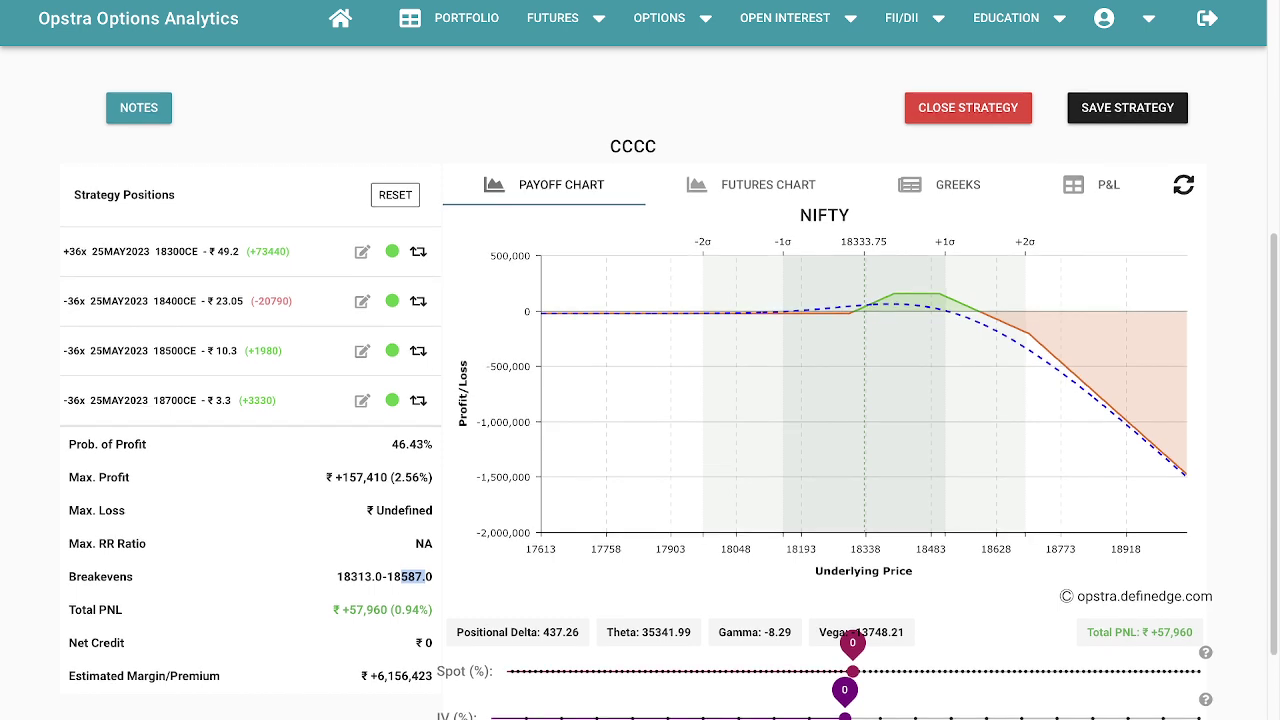
scroll(700, 400, up, 1)
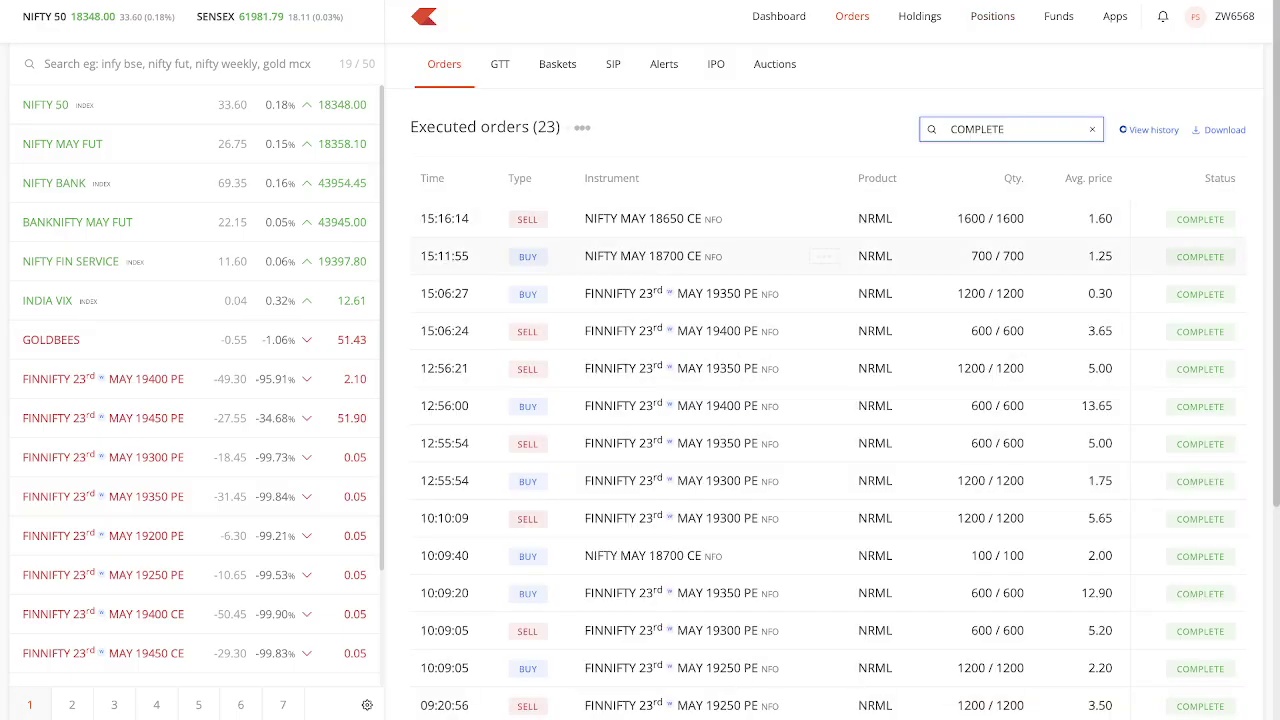
scroll(825, 380, down, 1)
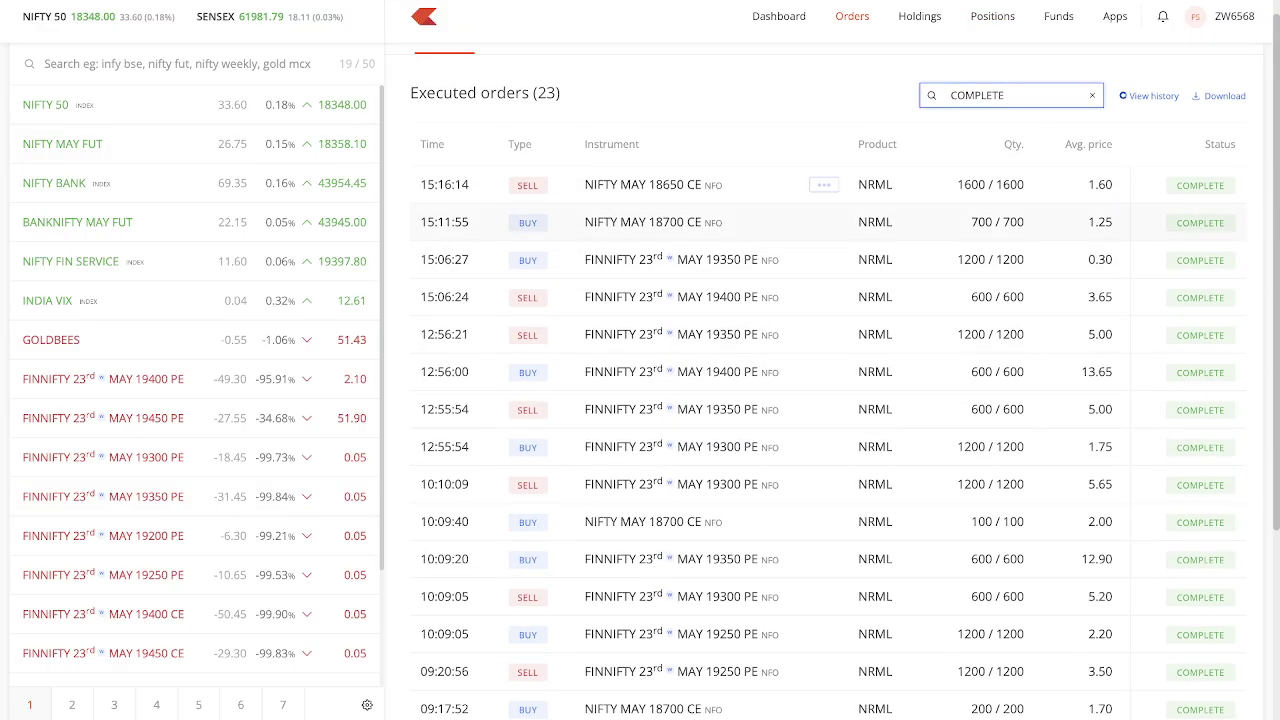
scroll(825, 475, down, 5)
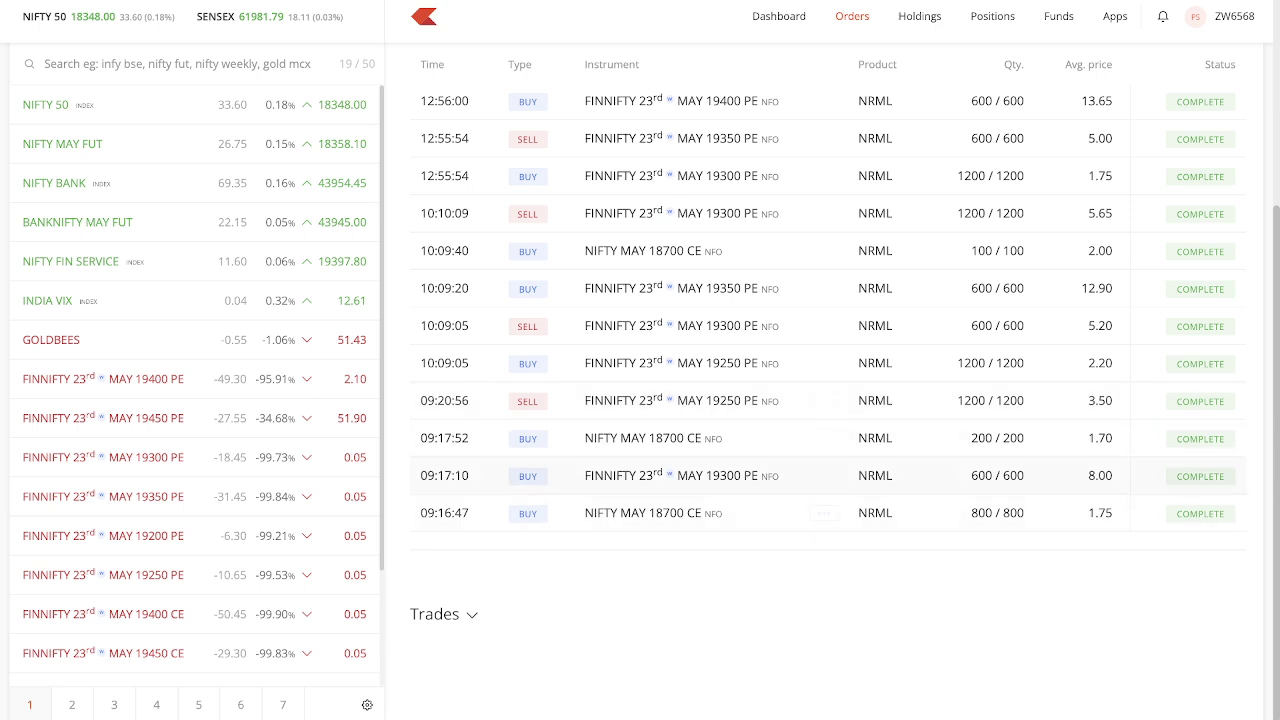
Mark the early NIFTY MAY 18700 CE buys and their 800 and 200 quantities.
double_click(666, 513)
double_click(981, 513)
double_click(981, 438)
drag(723, 438, 584, 438)
drag(723, 513, 604, 513)
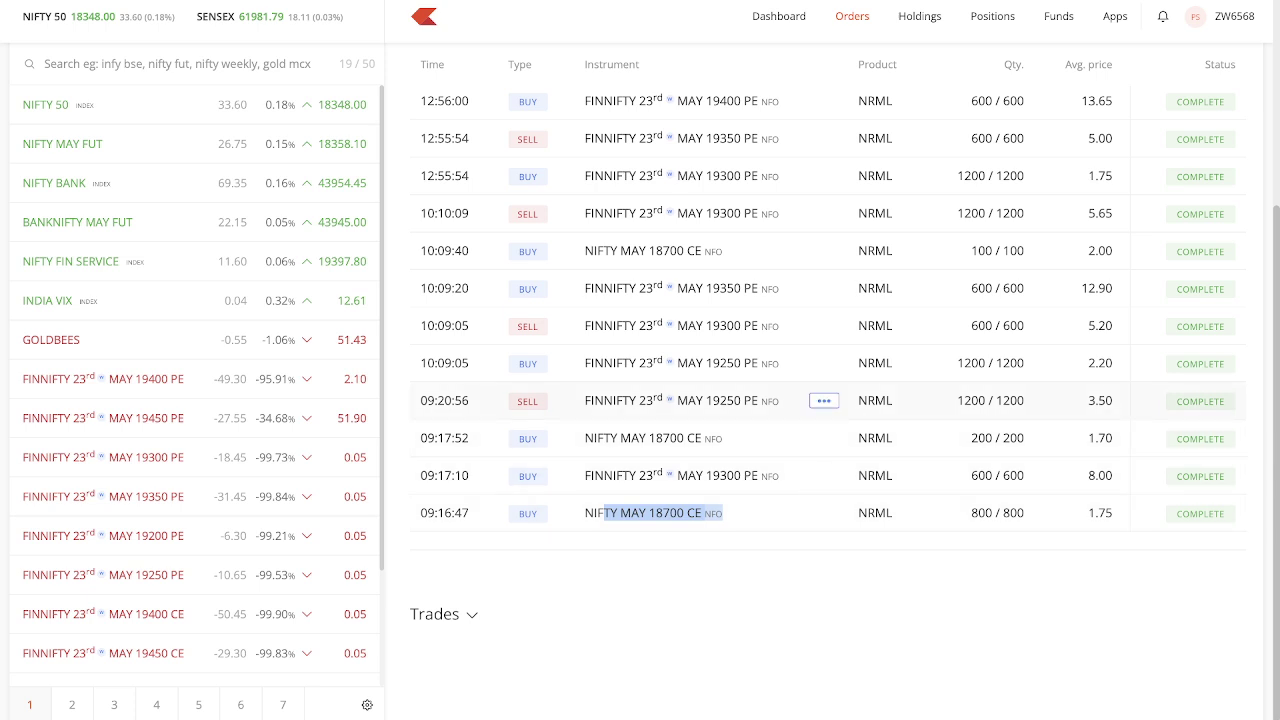
Mark the 19300 PE buy (600) and 19250 PE sale (1200) strikes and quantities.
double_click(723, 475)
double_click(723, 400)
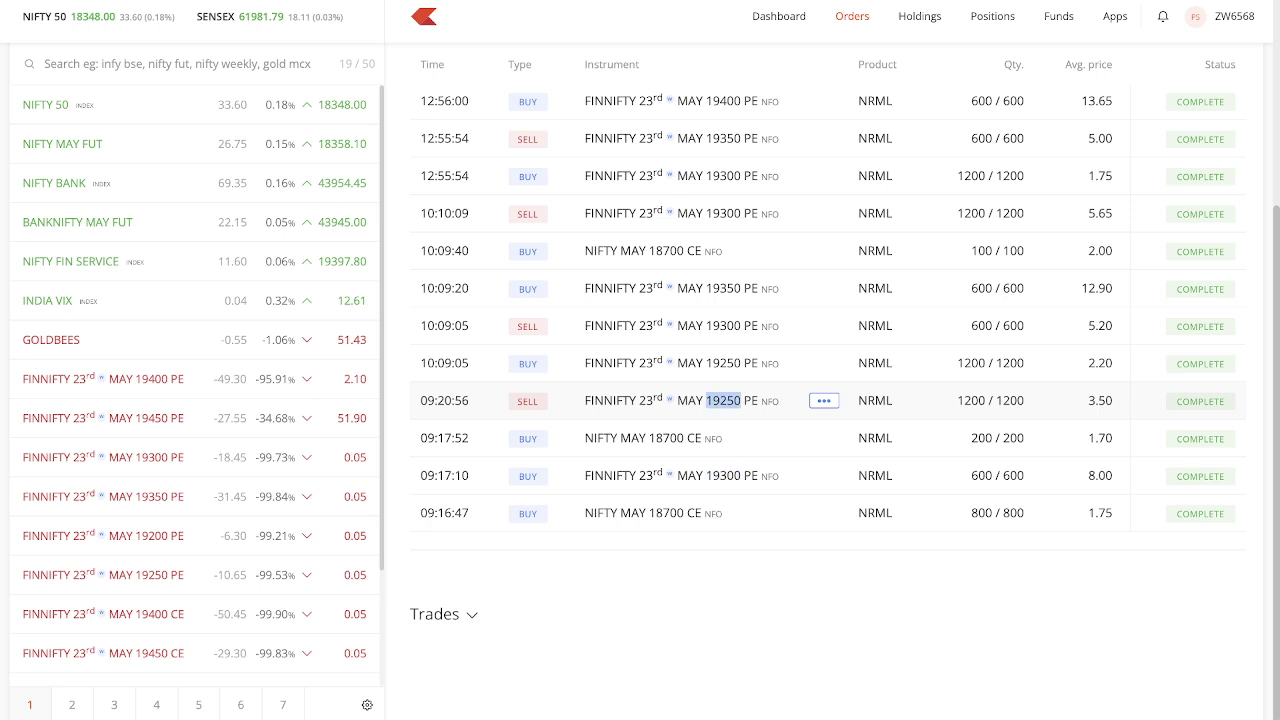
double_click(723, 475)
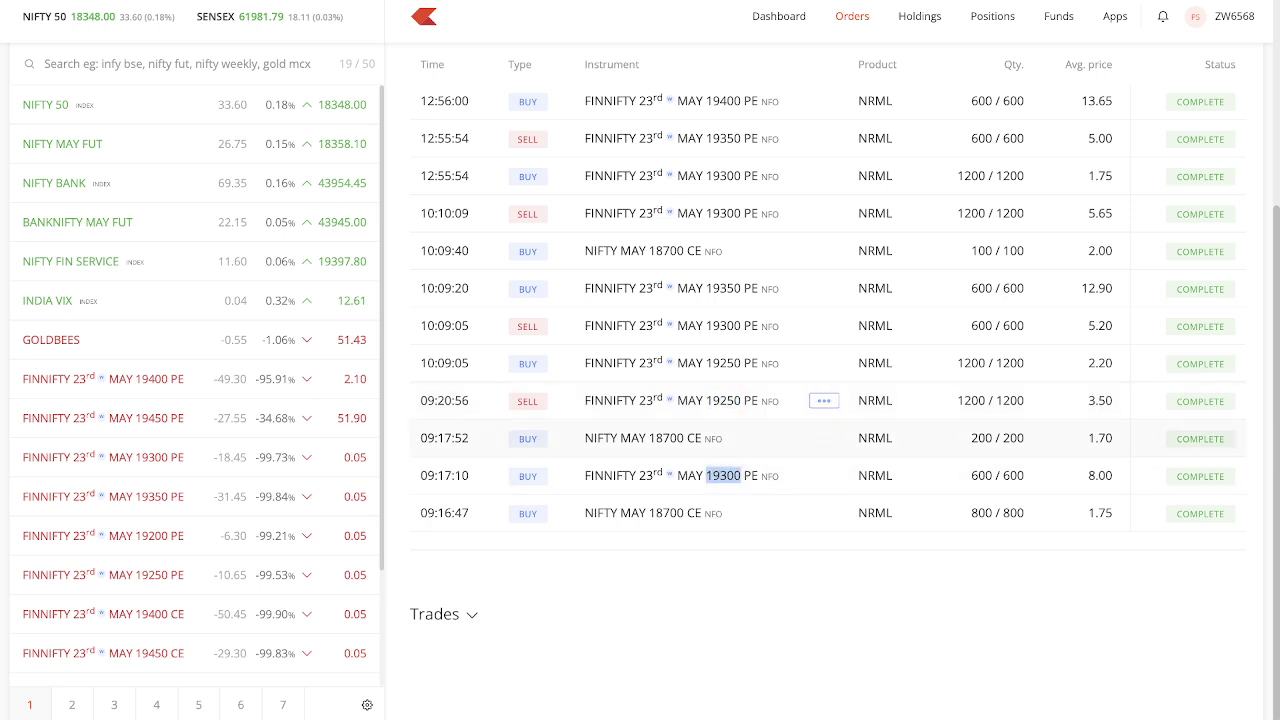
double_click(1013, 475)
double_click(1010, 418)
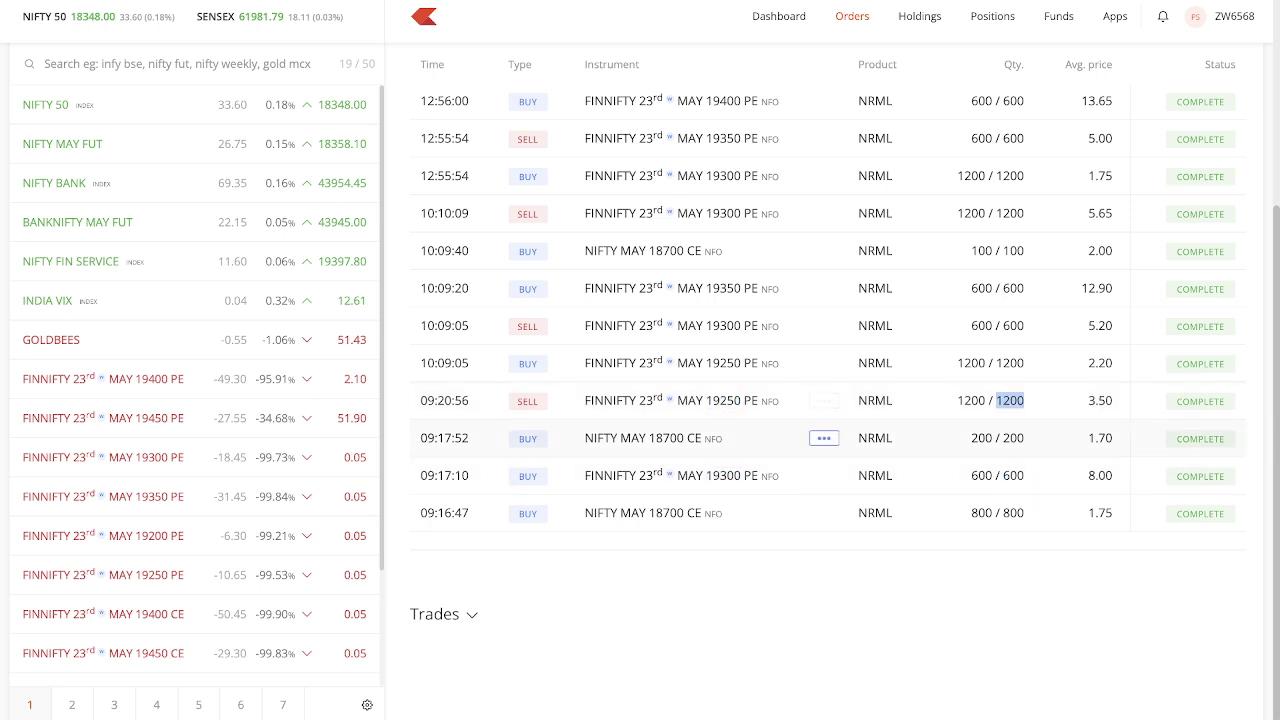
scroll(900, 438, up, 1)
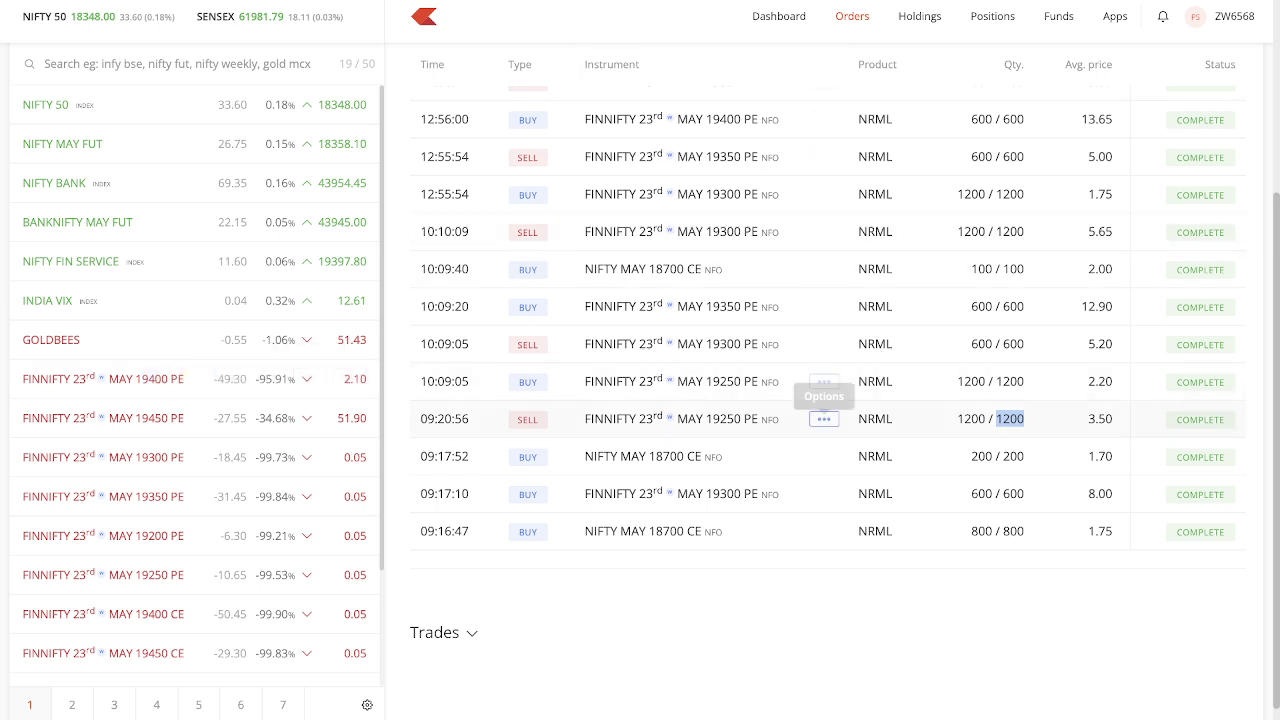
Trace later FINNIFTY put strikes: 19250 and 19350 bought, 19300 sold, 19400 bought, 19350 sold.
double_click(723, 381)
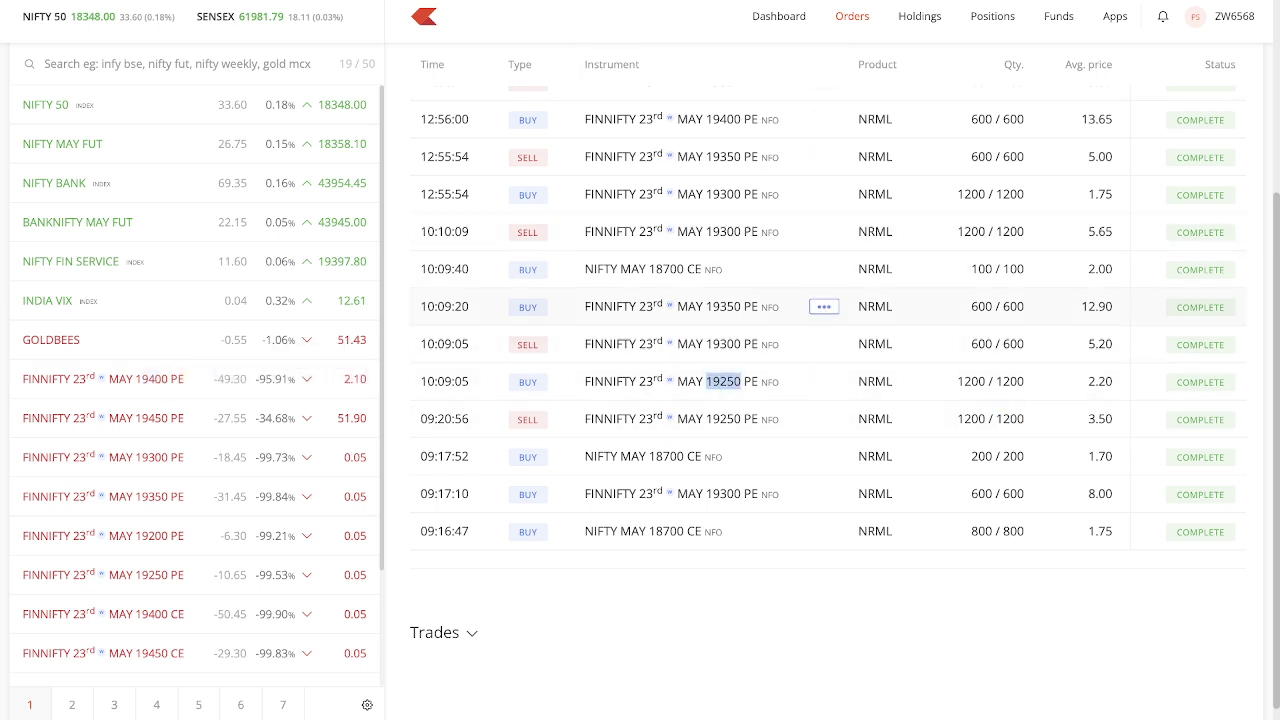
double_click(723, 306)
double_click(723, 343)
scroll(723, 343, up, 2)
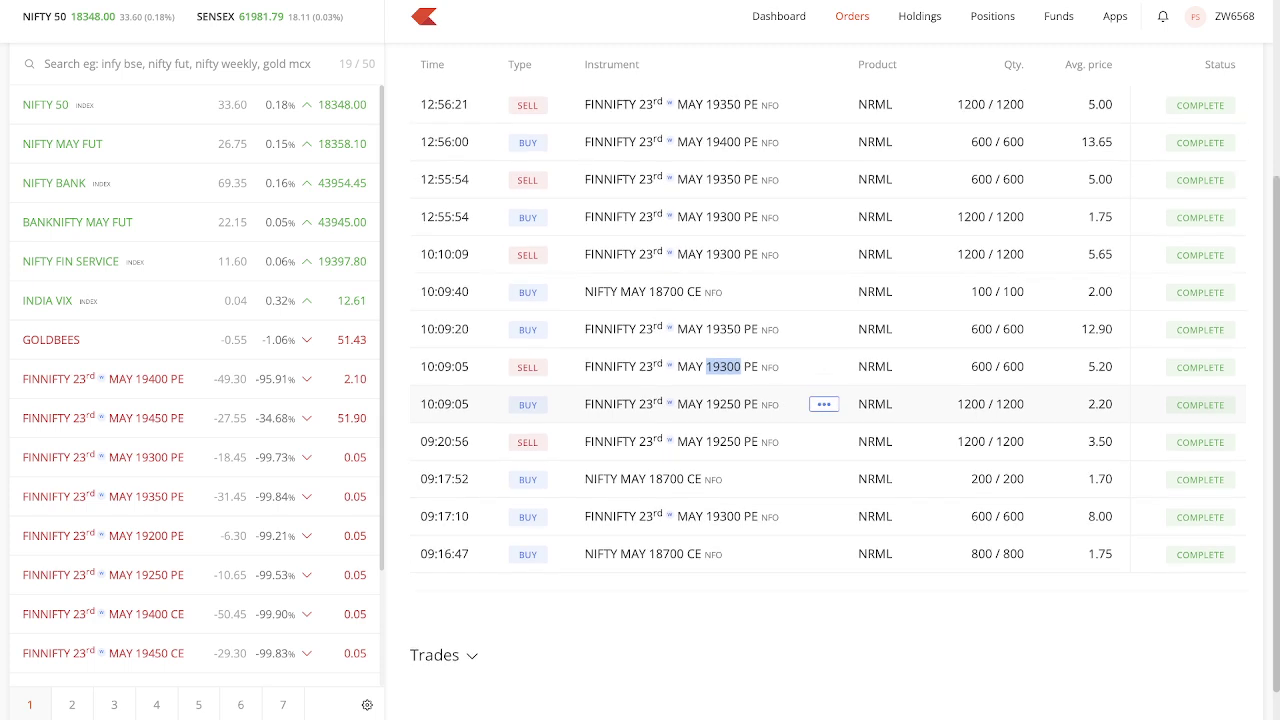
scroll(723, 343, up, 2)
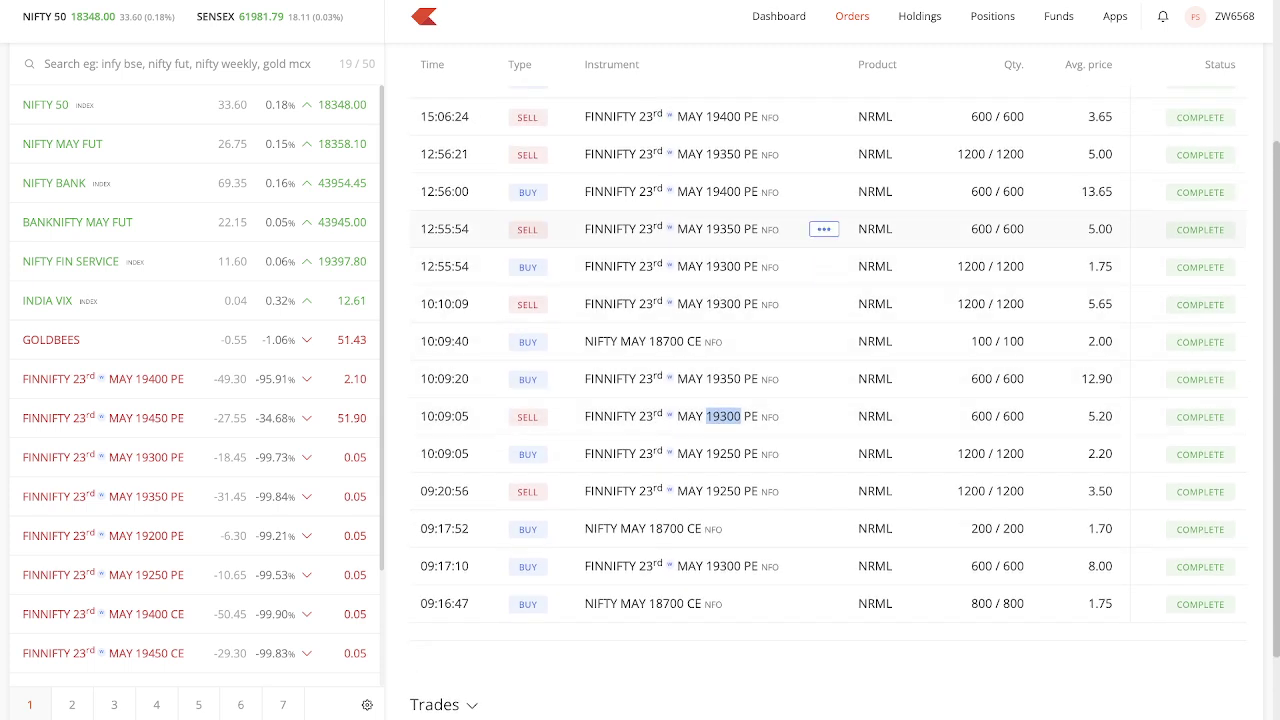
double_click(723, 191)
double_click(723, 229)
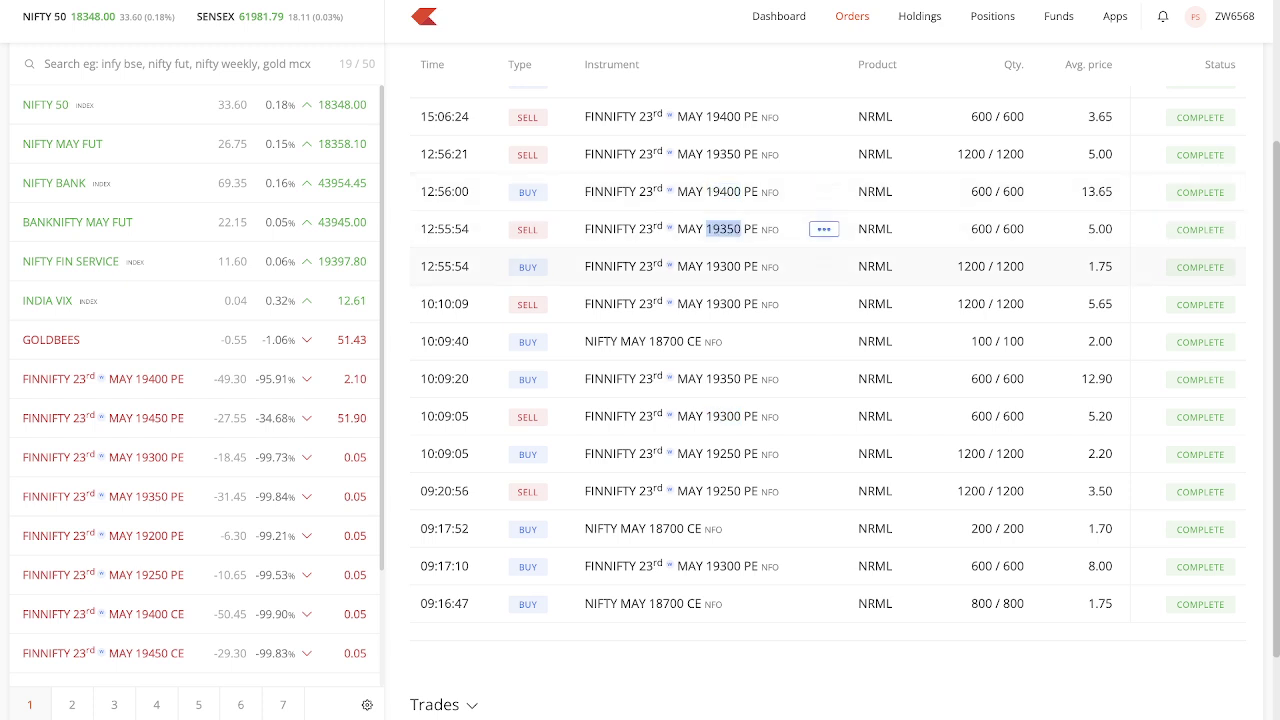
scroll(723, 229, up, 3)
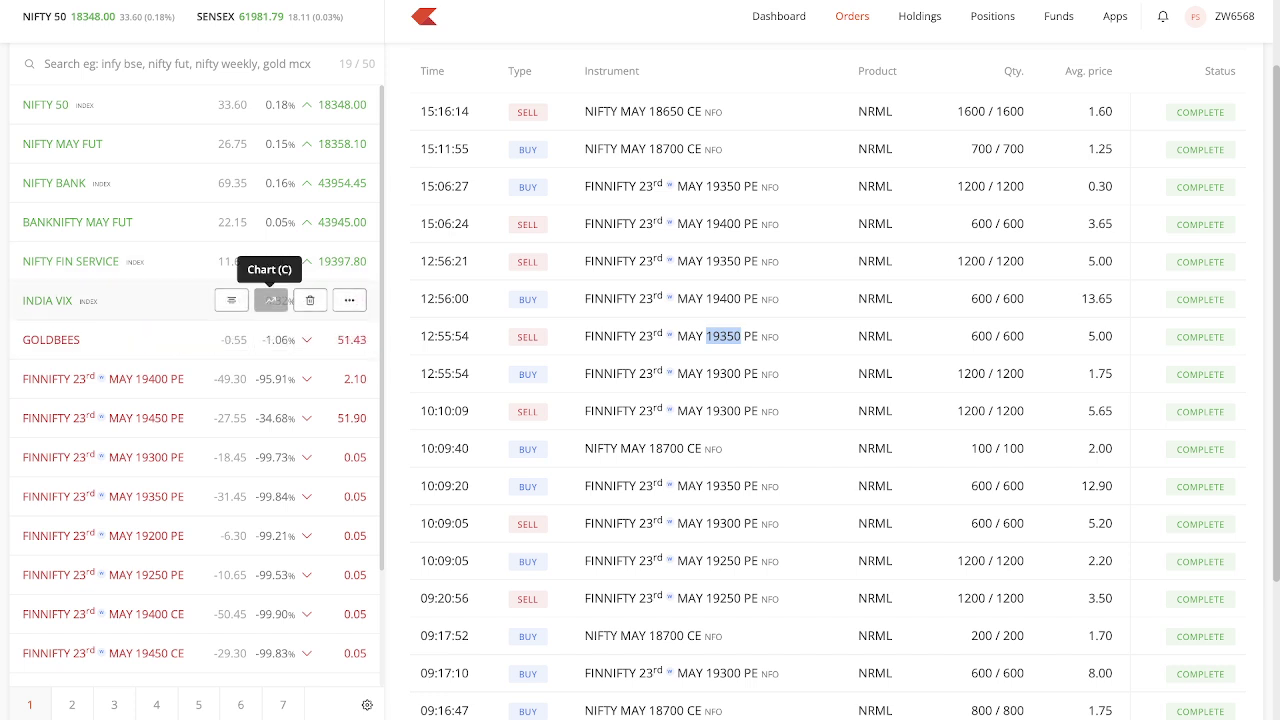
mouse_move(231, 261)
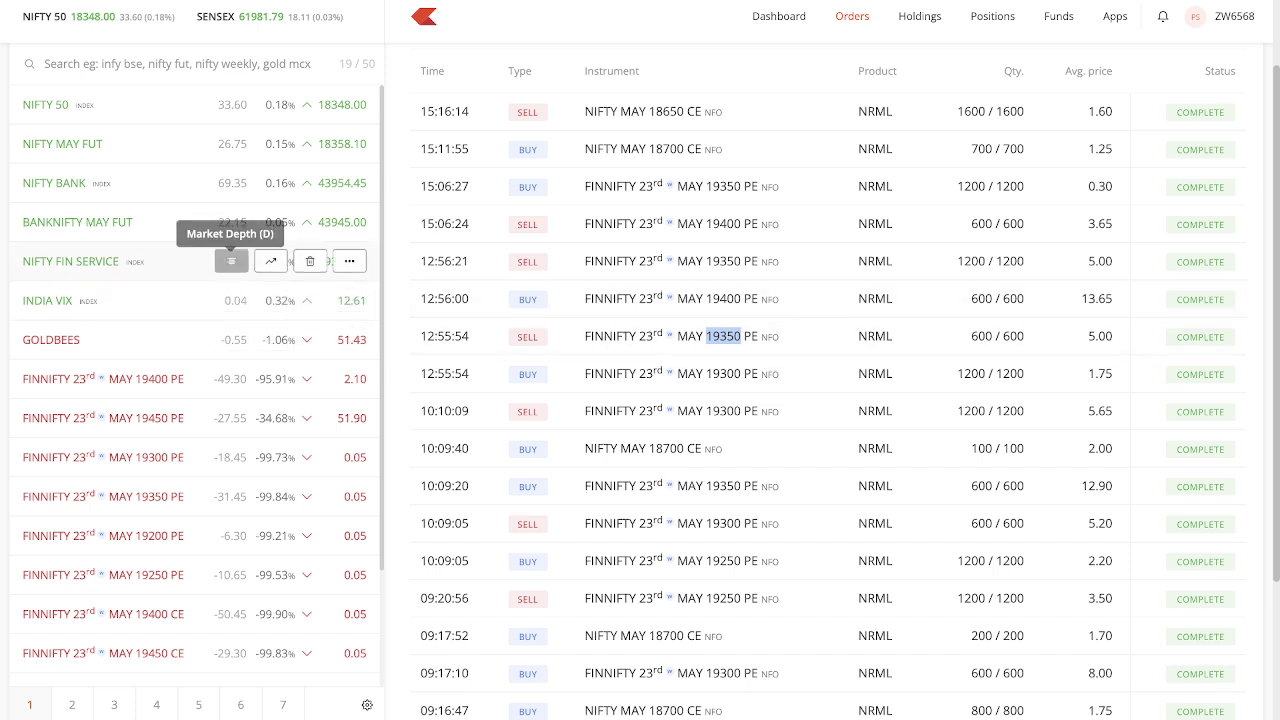
Check the NIFTY FIN SERVICE day range and the 12:56:00 buy's 600 quantity.
click(231, 261)
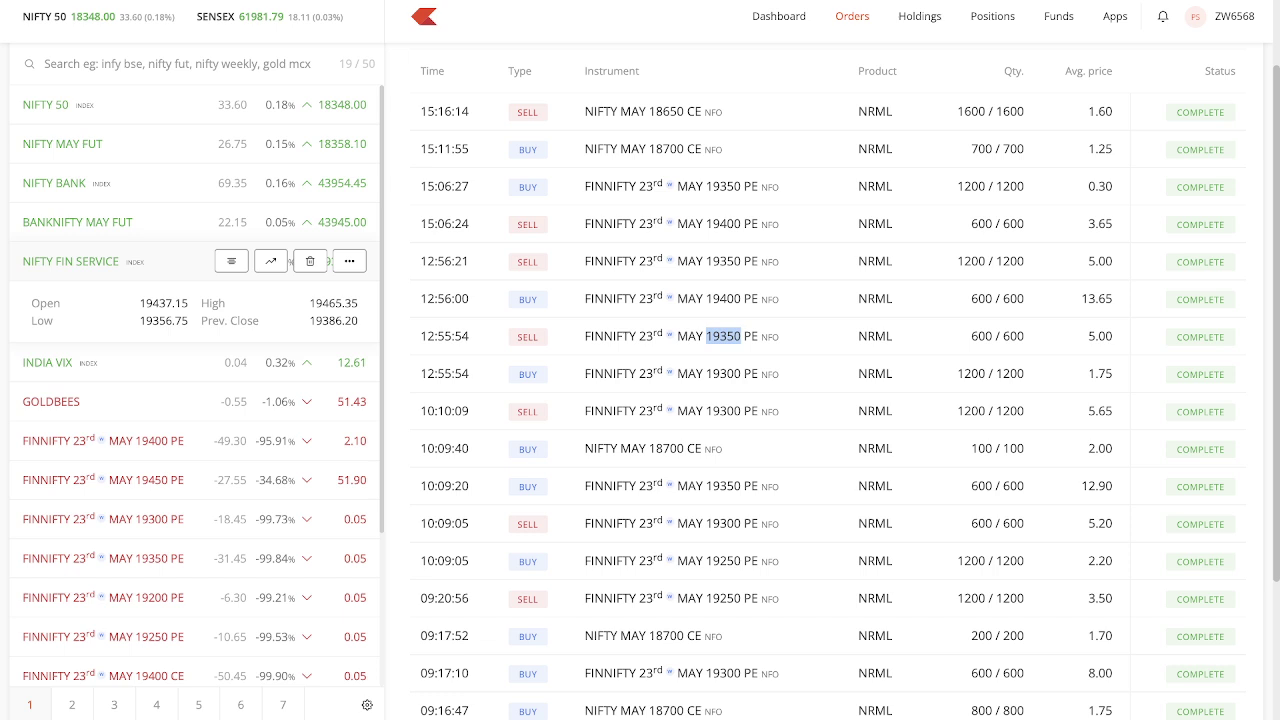
click(231, 261)
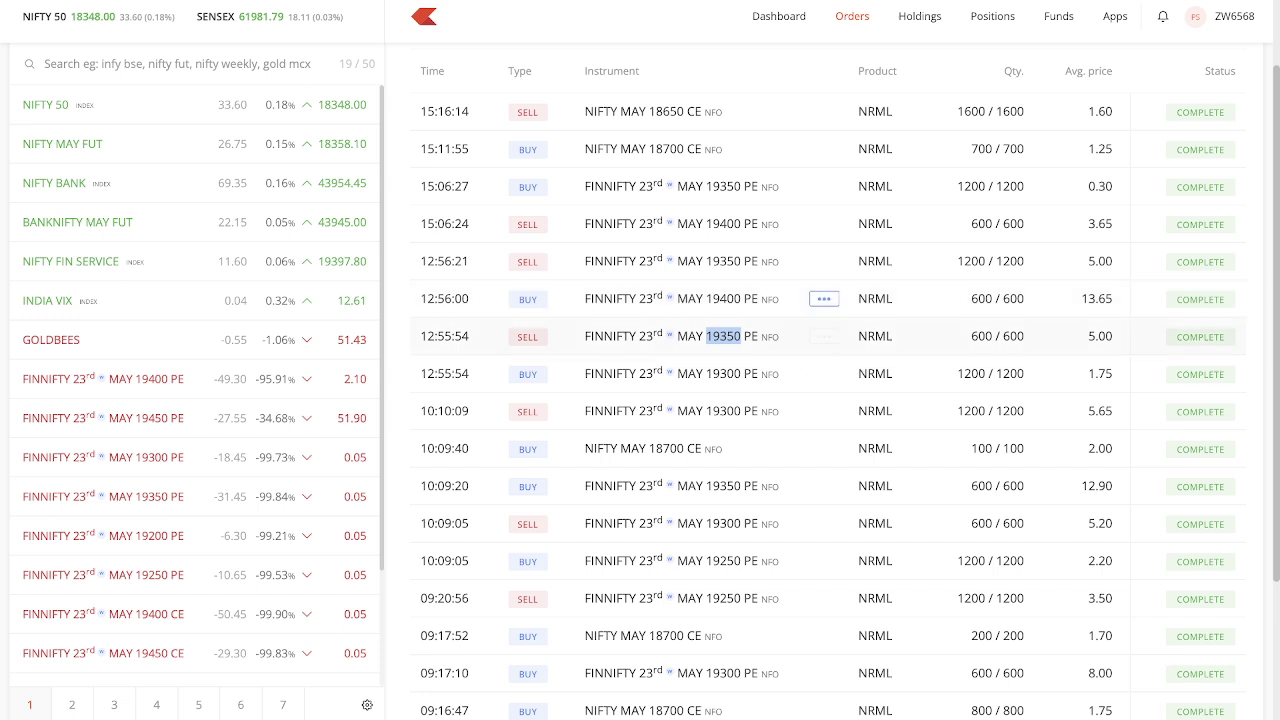
double_click(1013, 298)
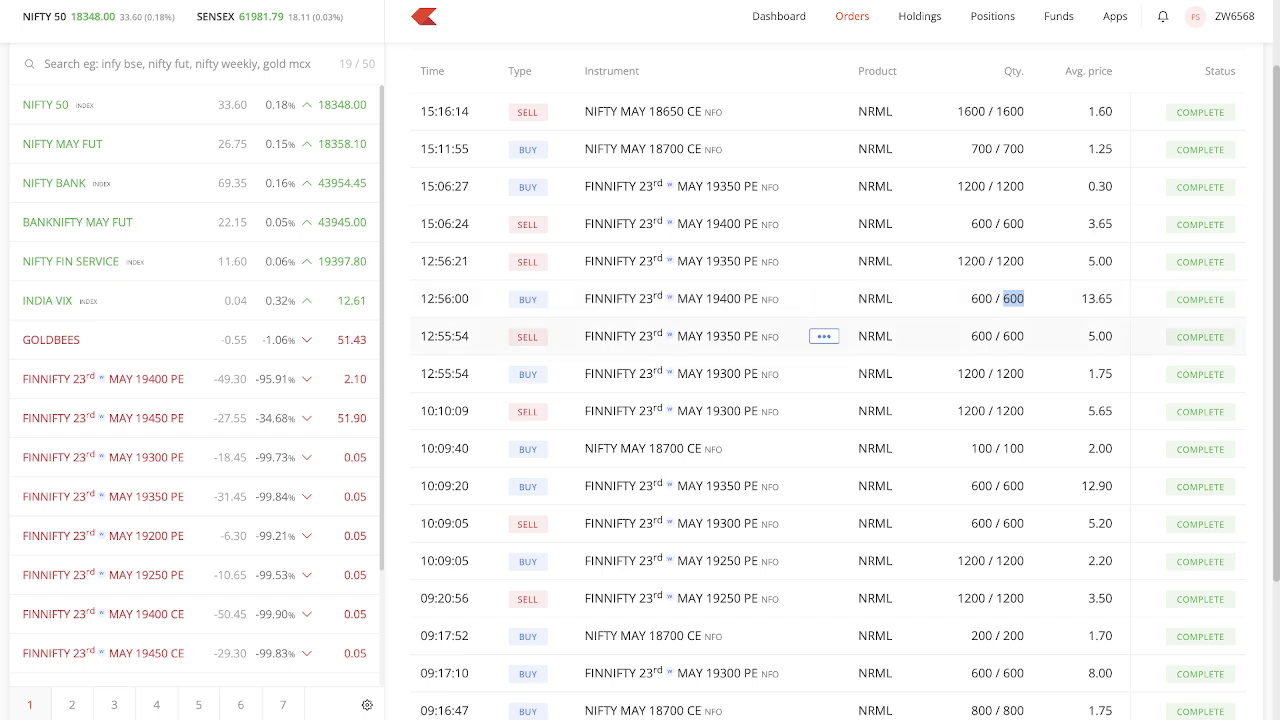
scroll(824, 400, up, 1)
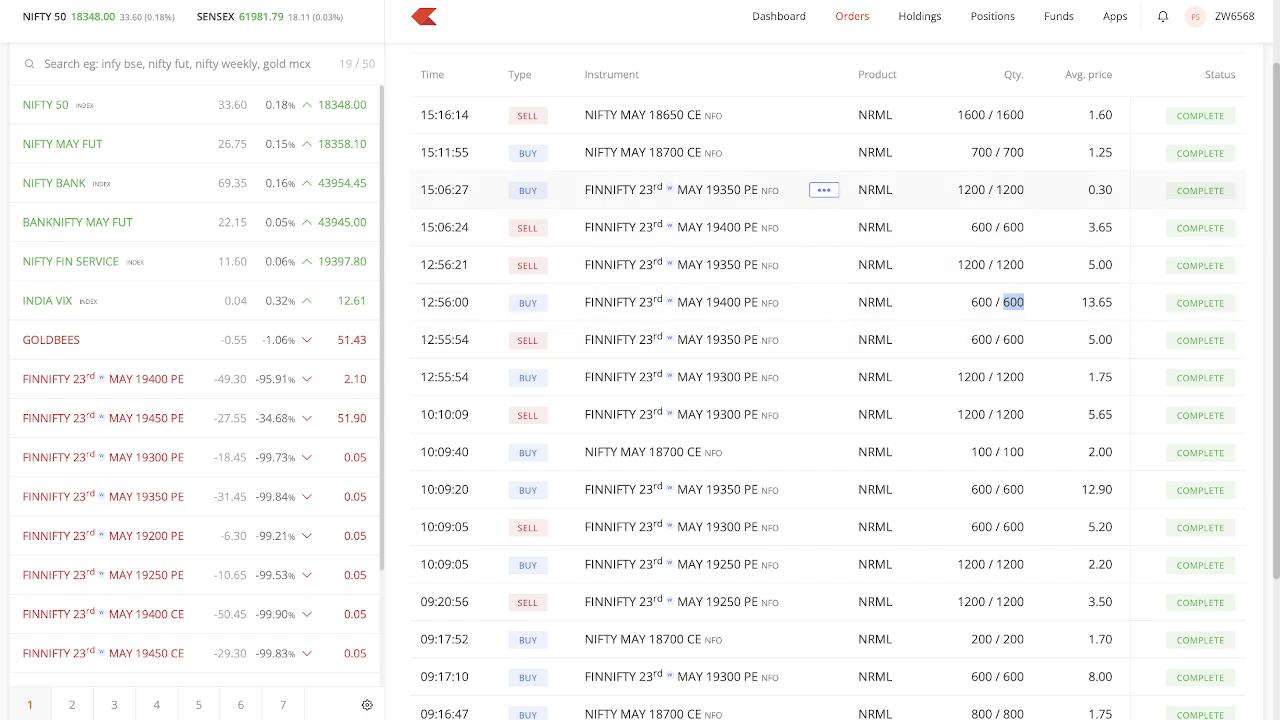
scroll(823, 225, up, 1)
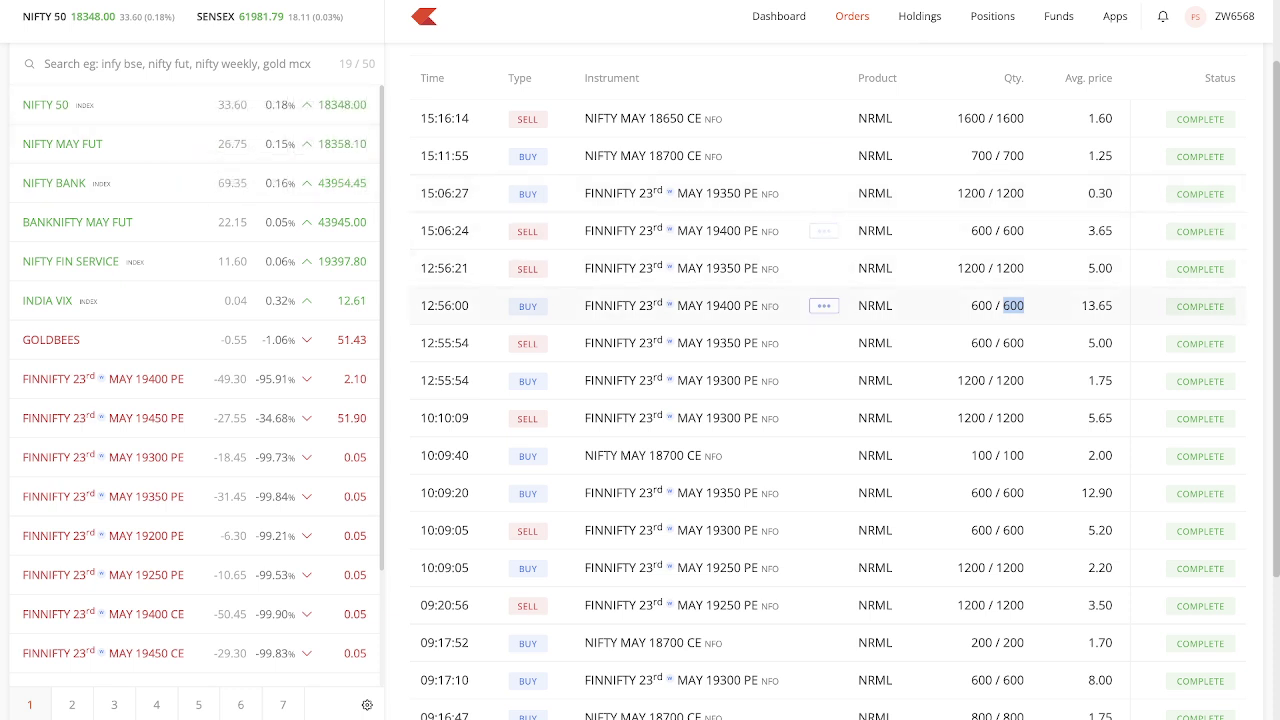
Mark the 19400 PE bought at 12:56:00 and sold at 15:06:24 for ₹3.65.
double_click(723, 305)
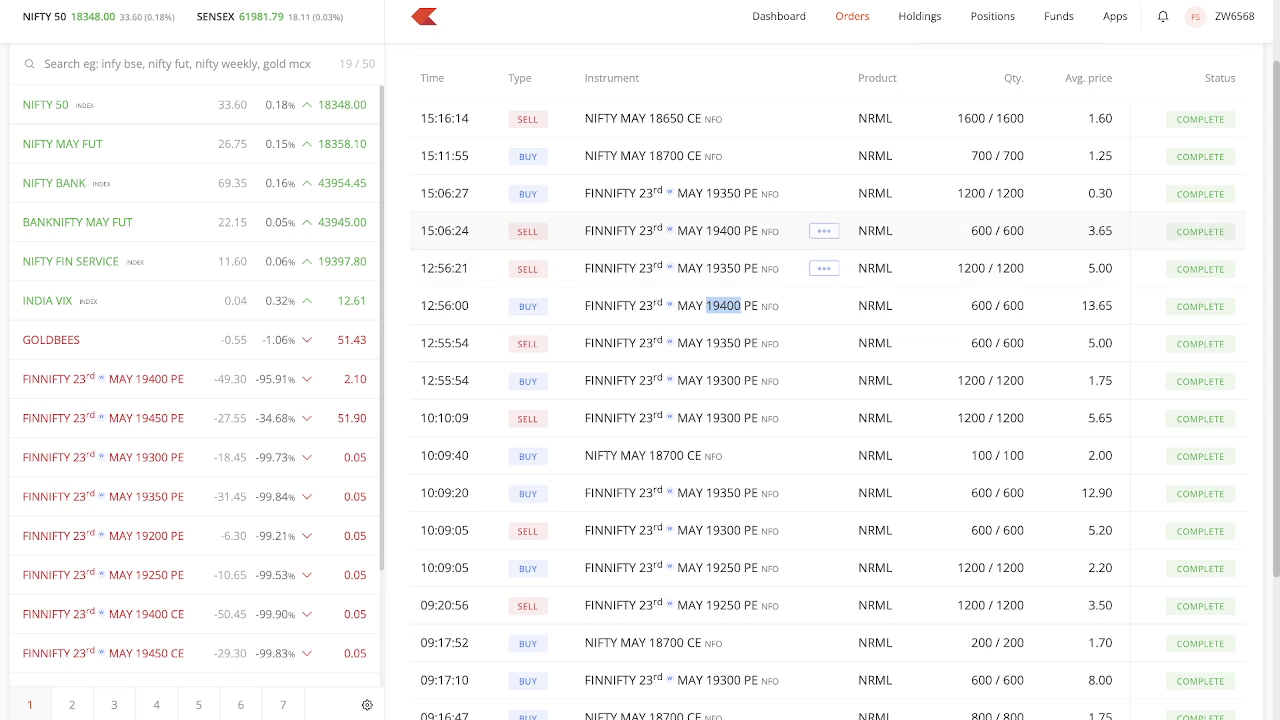
double_click(1100, 230)
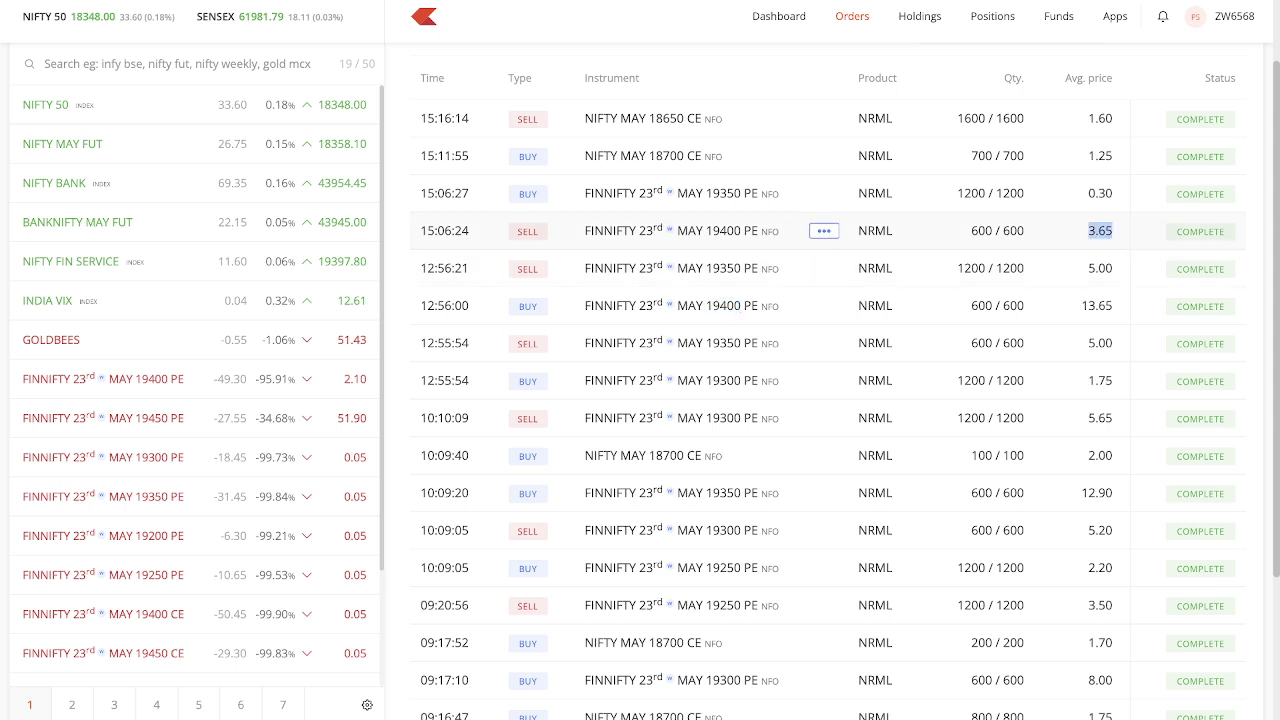
double_click(723, 230)
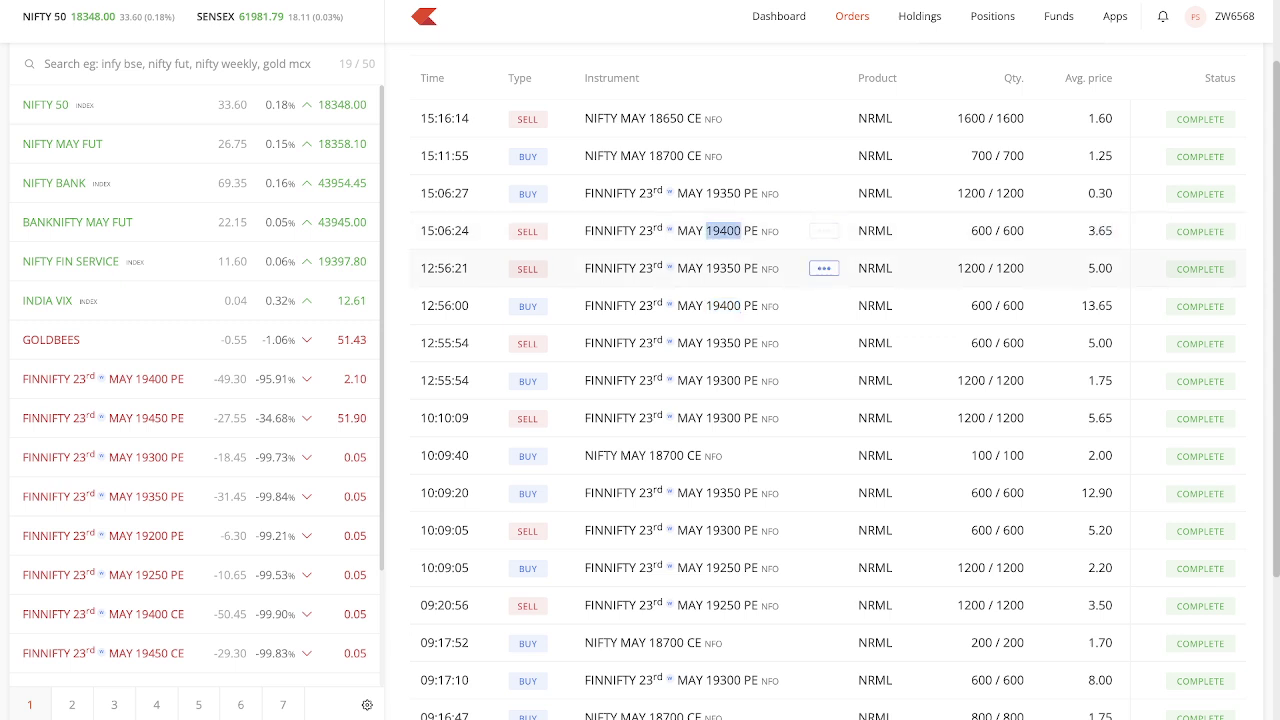
double_click(1100, 230)
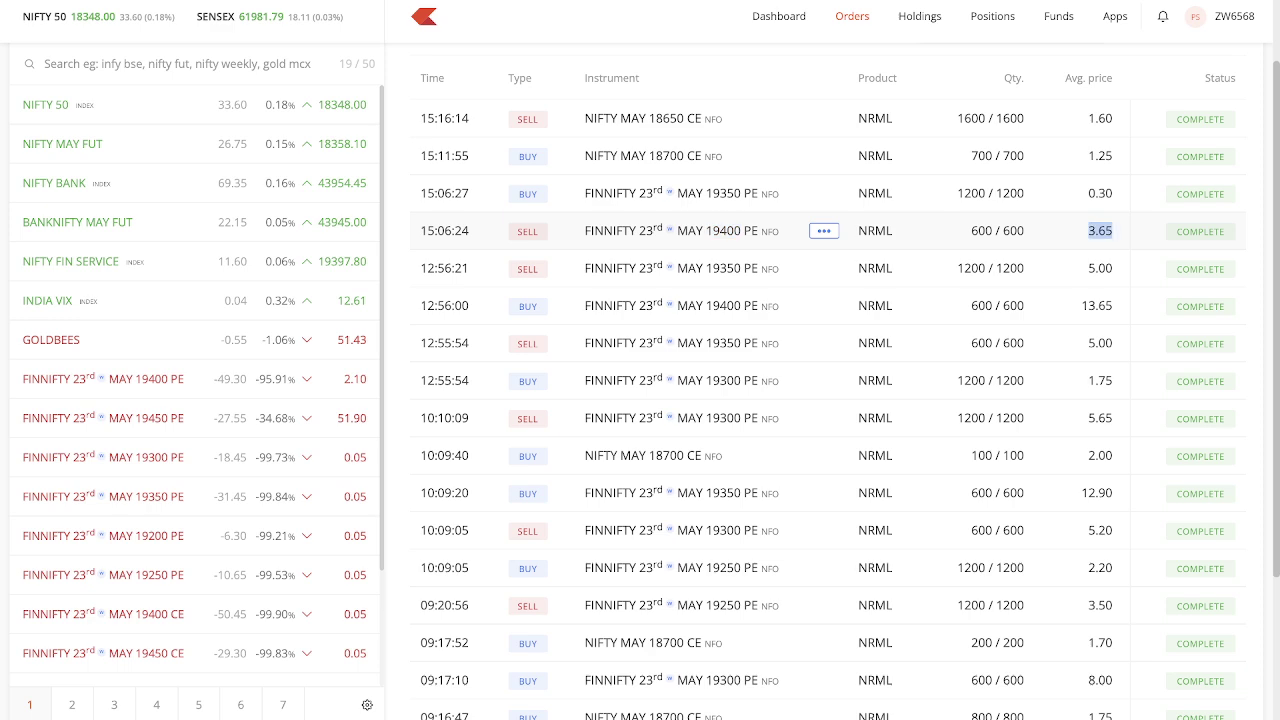
Review the closed FINNIFTY put rows, the 19400 PE's 2.10 price and 19300 PE's +3,000 P&L.
click(992, 16)
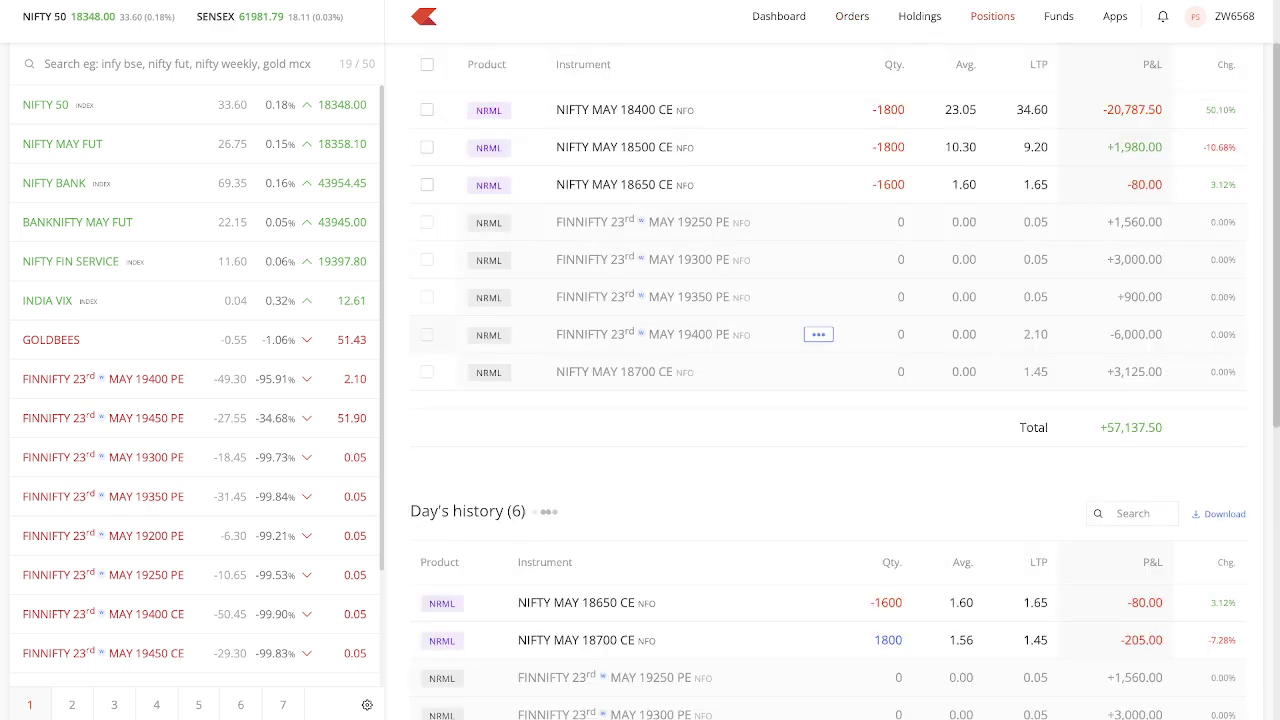
double_click(1035, 341)
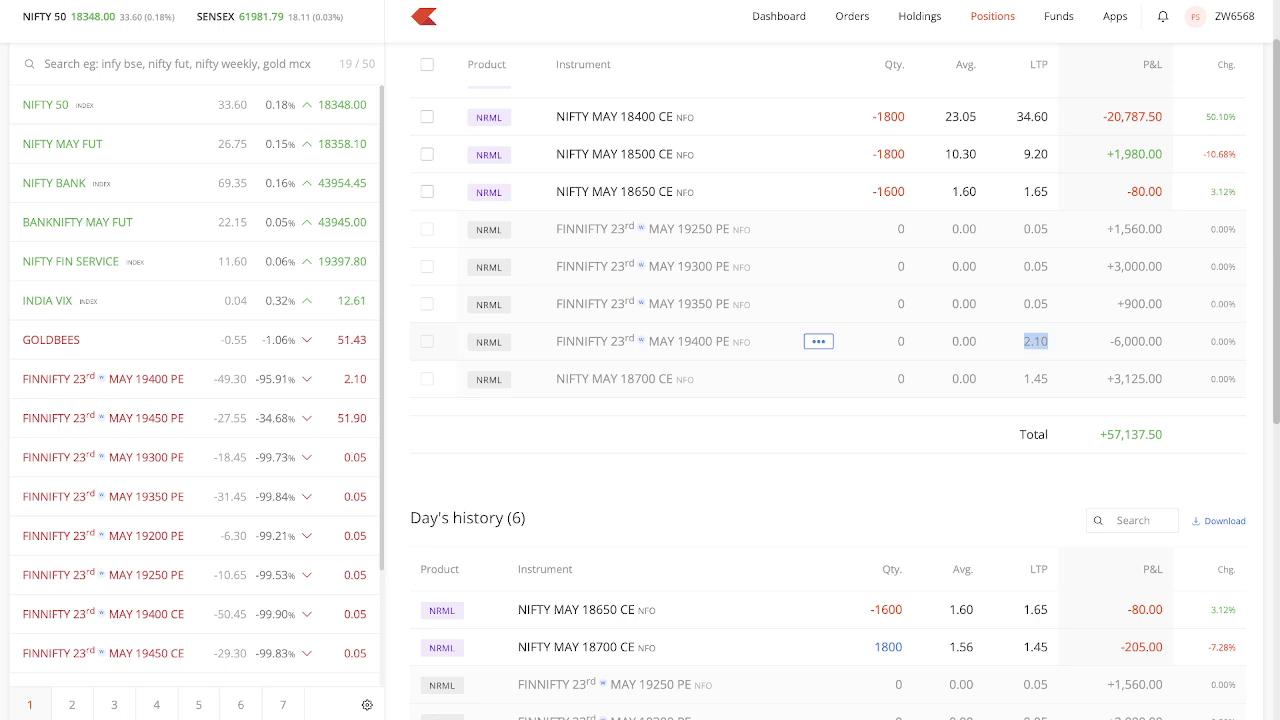
scroll(700, 341, up, 1)
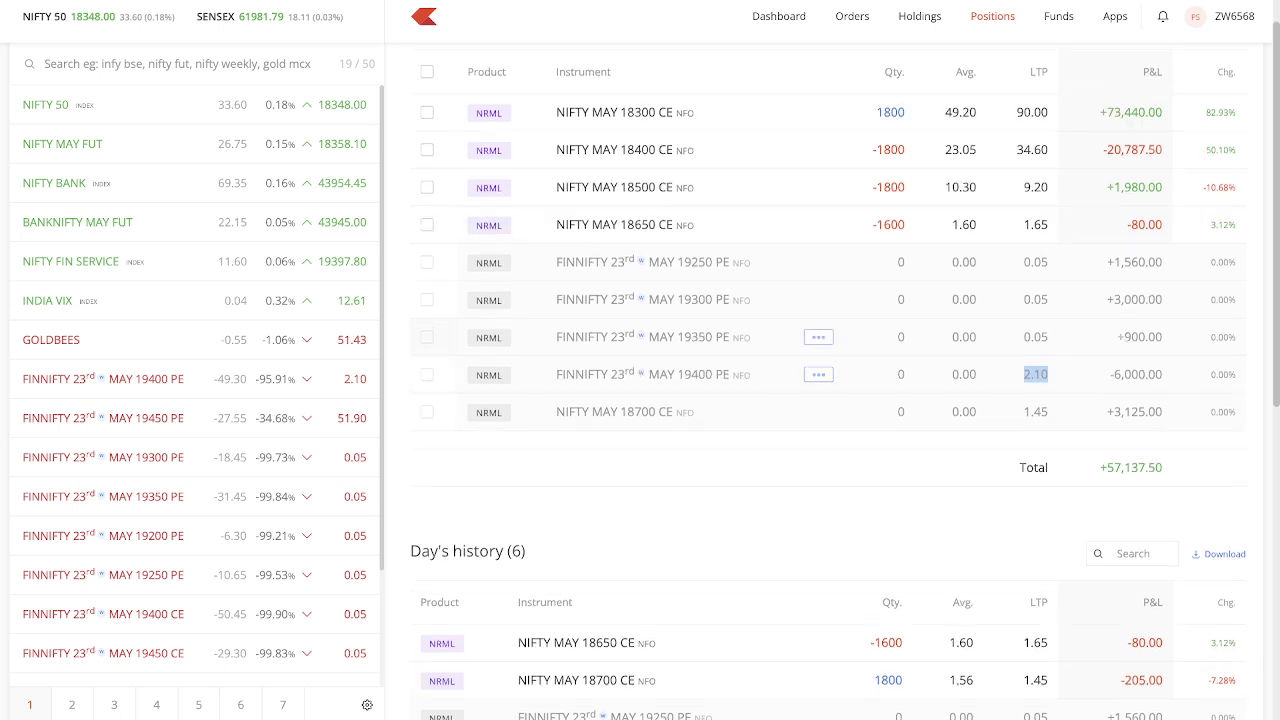
scroll(700, 341, up, 1)
drag(550, 297, 1170, 412)
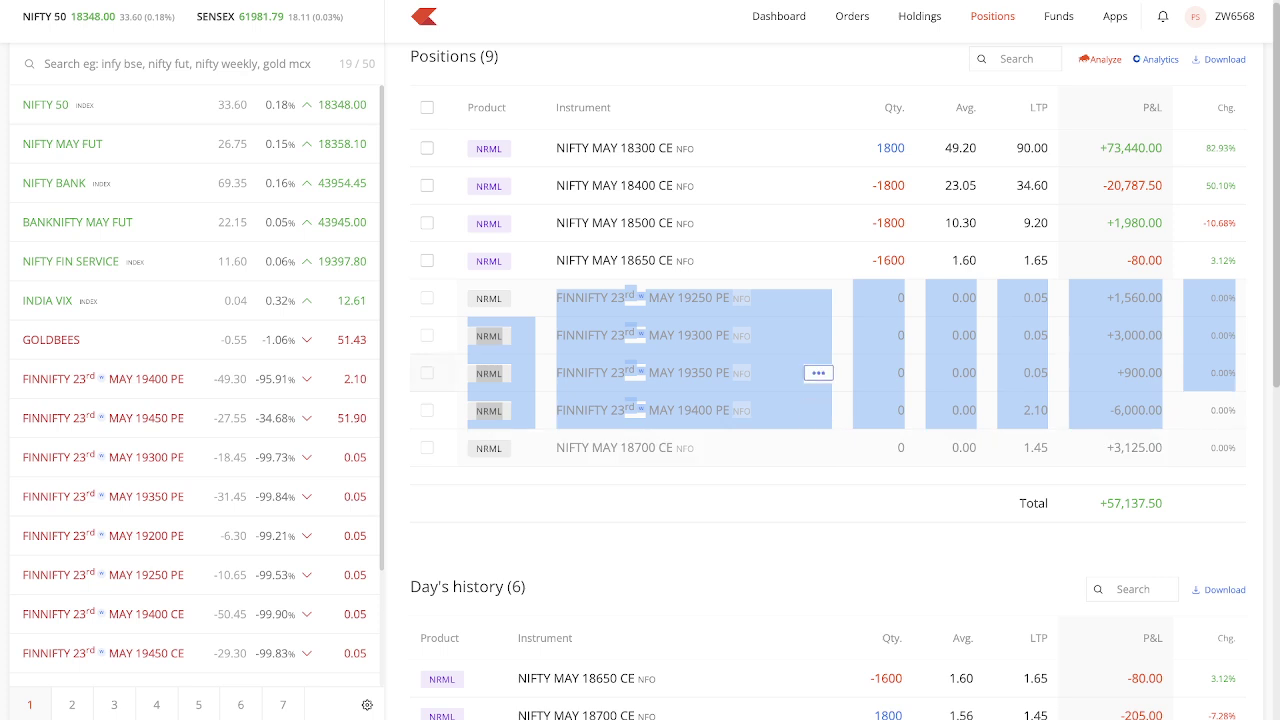
click(818, 447)
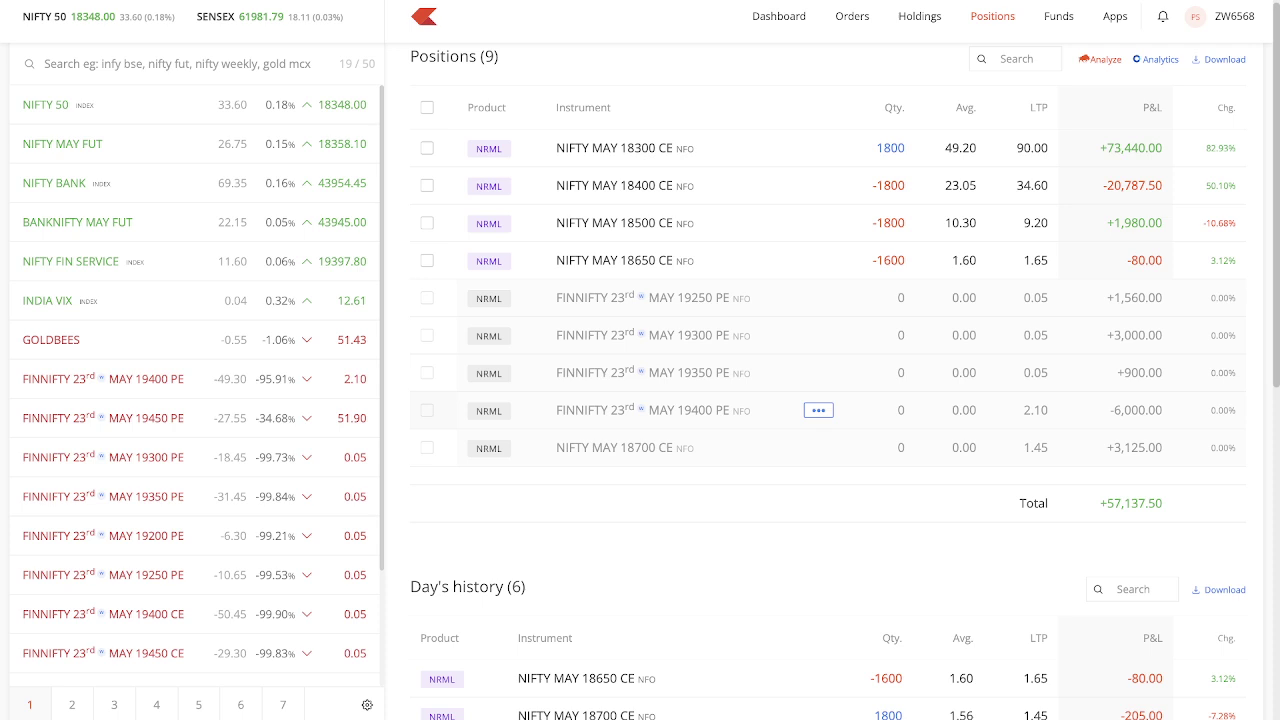
double_click(1138, 335)
mouse_move(1107, 297)
mouse_down()
mouse_move(1163, 378)
mouse_move(1230, 412)
mouse_up()
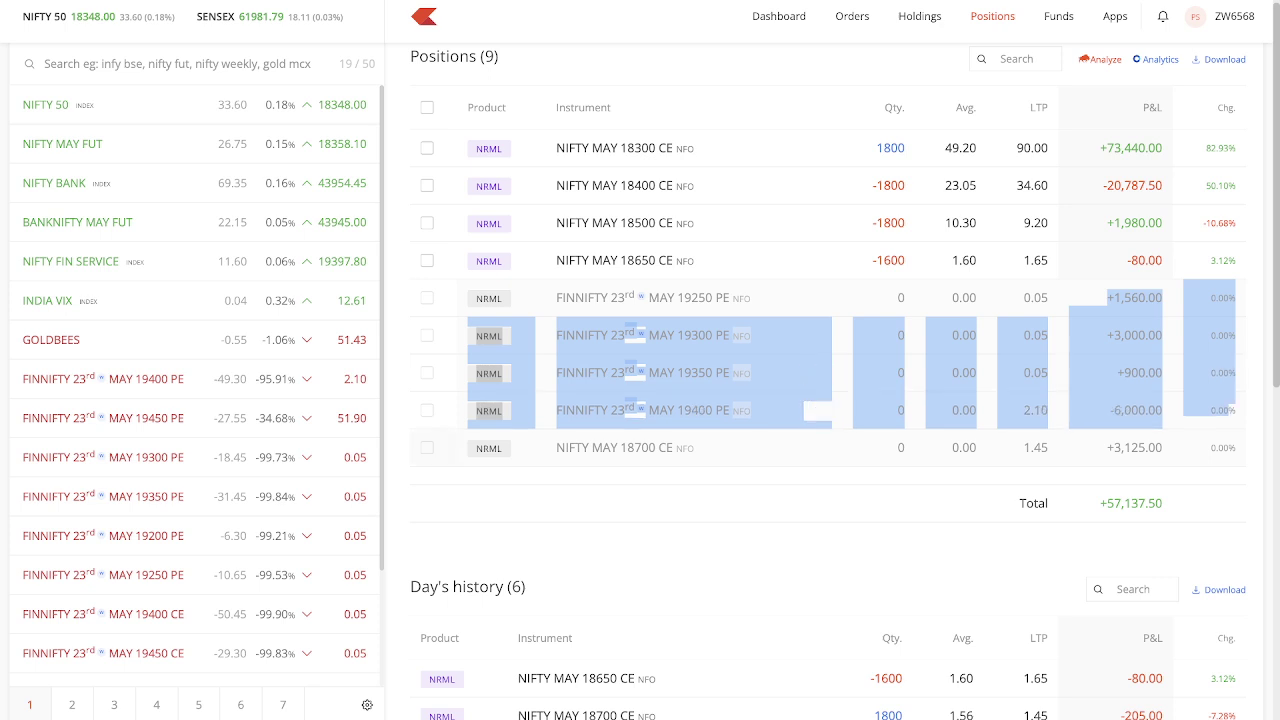
click(700, 500)
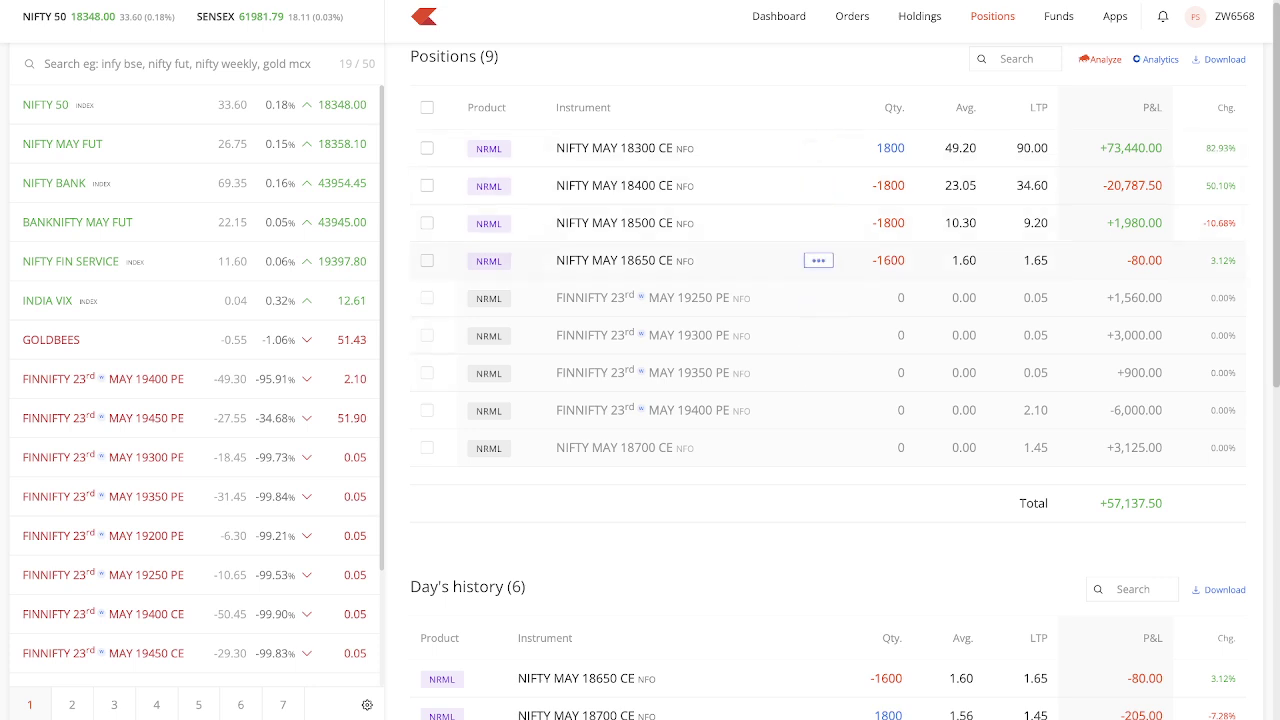
Check the closed 18700 CE row and the short 18650 CE row.
double_click(638, 447)
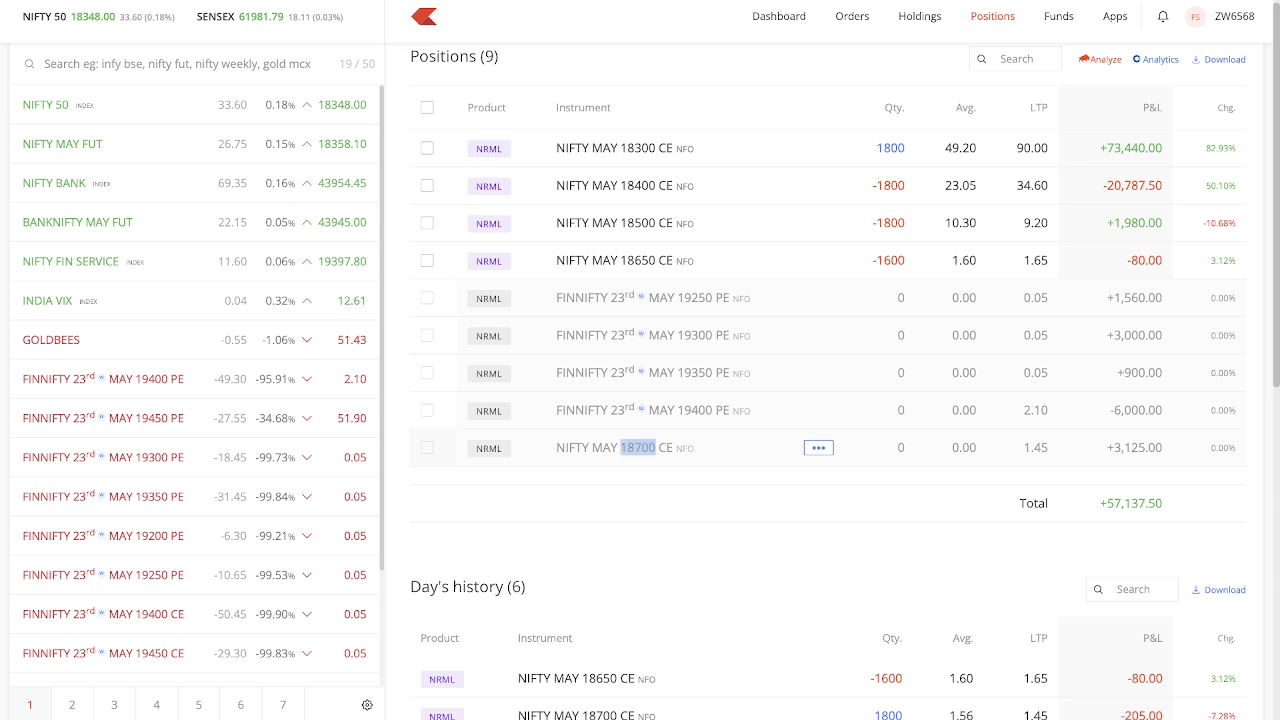
double_click(638, 260)
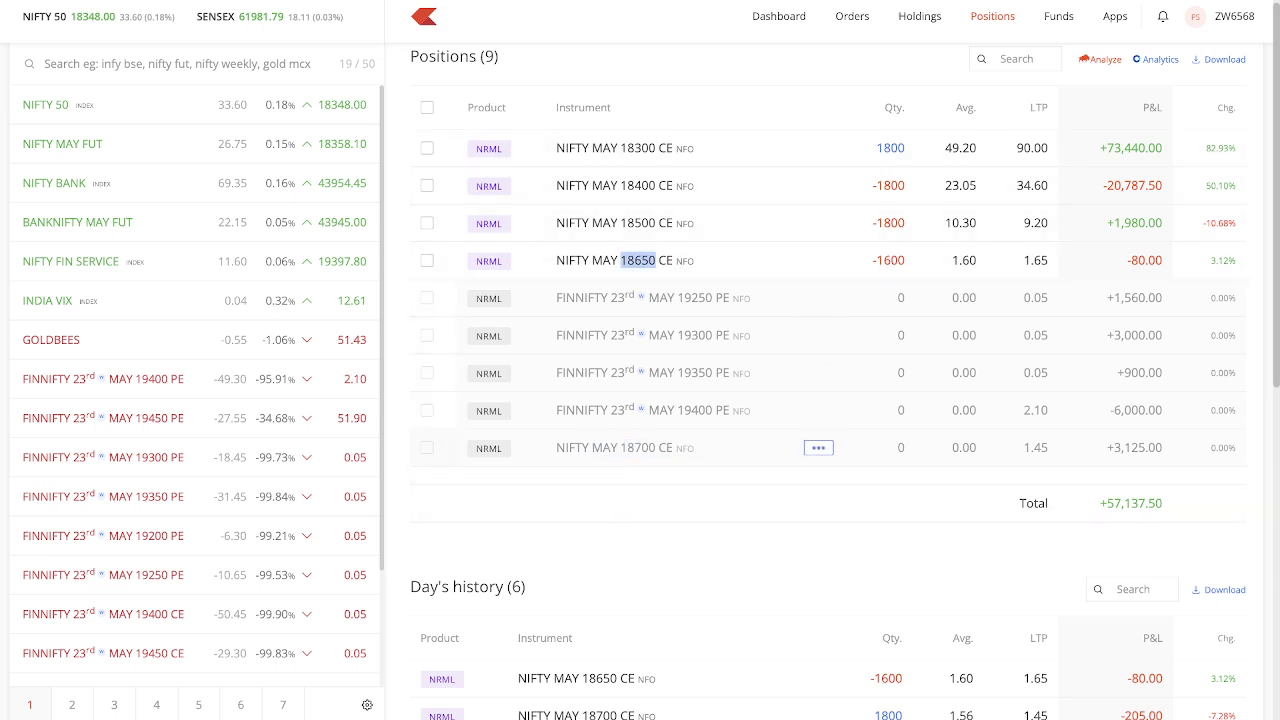
click(960, 260)
Bring back Opstra's CCCC payoff with the short 18700 CE and 18313–18587 breakevens.
key(alt+Tab)
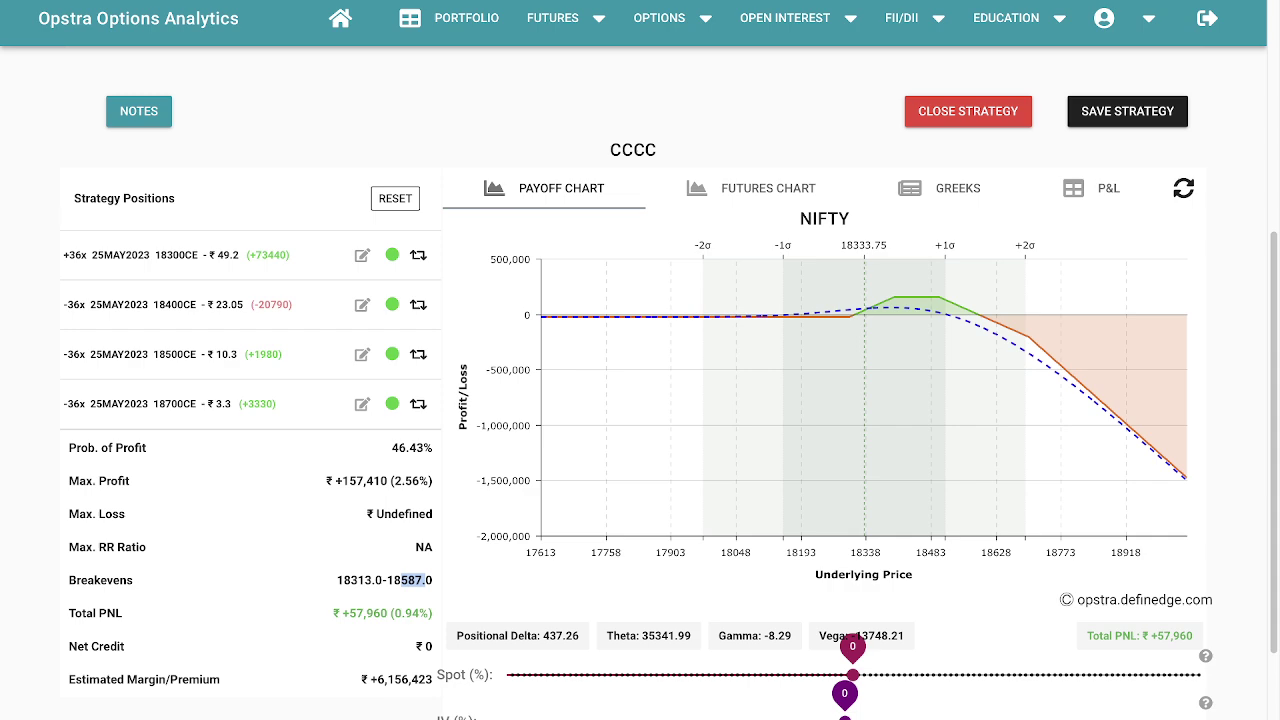
scroll(962, 284, up, 1)
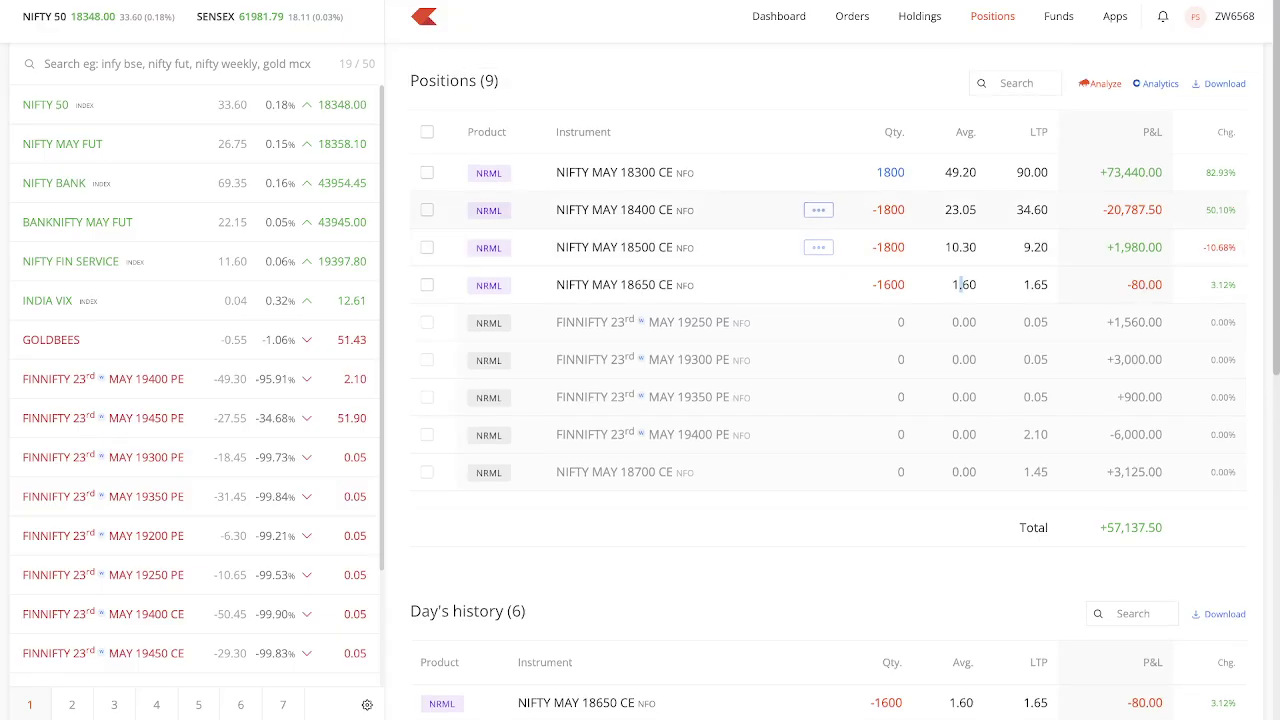